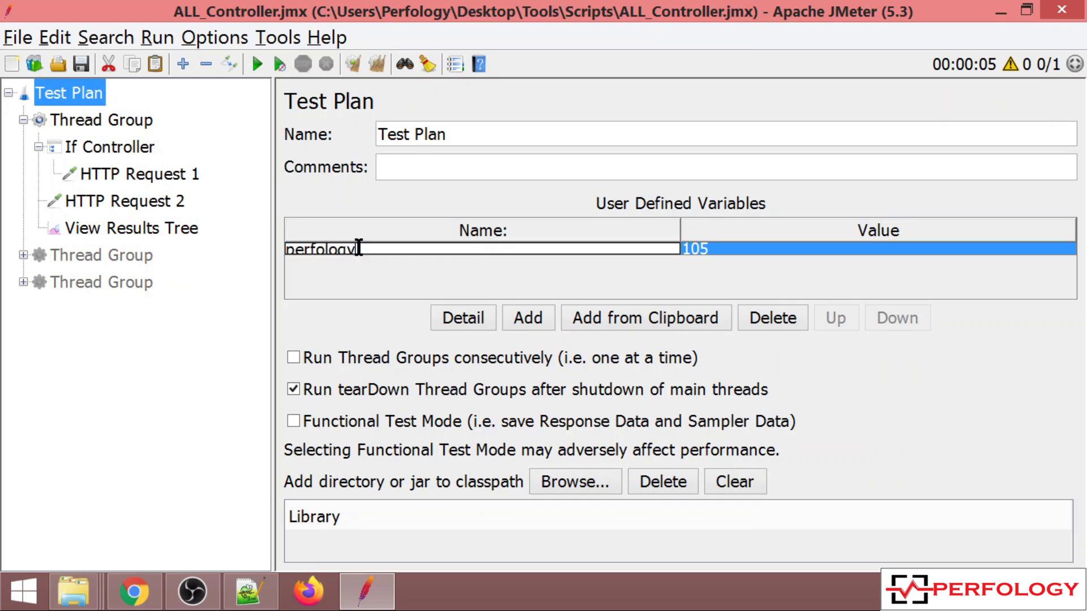
Step: Examine the perfology variable's value, the If Controller's condition and the settings of HTTP Request 1 and HTTP Request 2
double_click(732, 247)
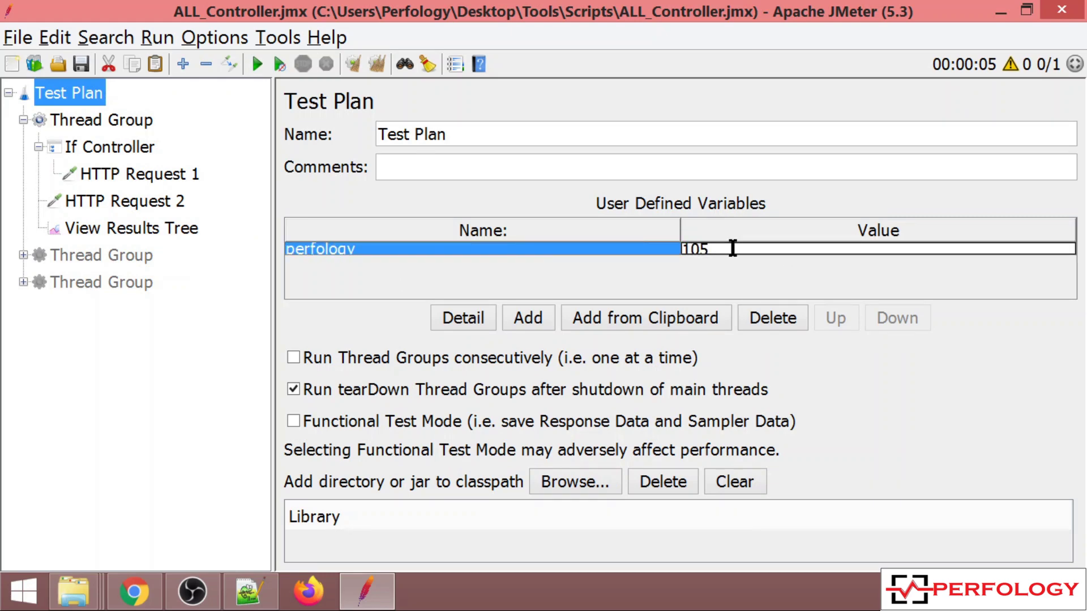
left_click(131, 126)
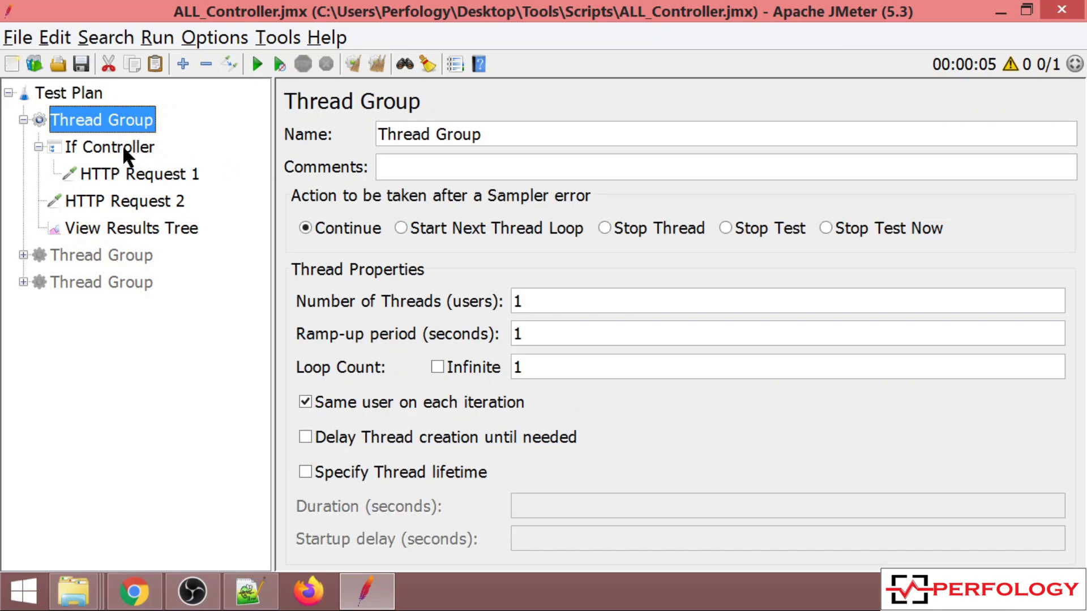
left_click(123, 148)
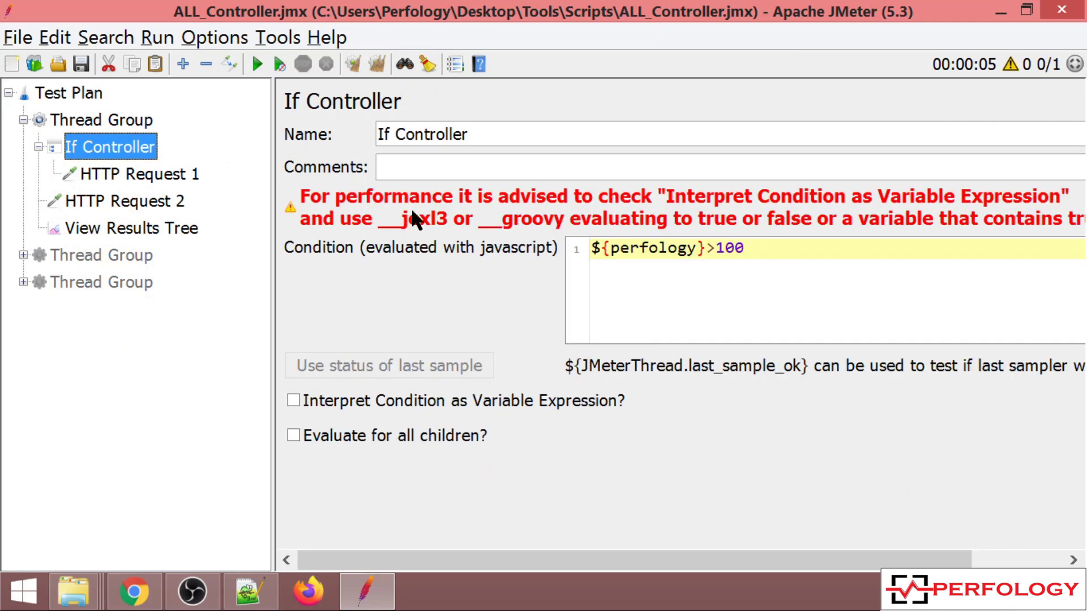
left_click(778, 248)
left_click_drag(778, 248, 576, 248)
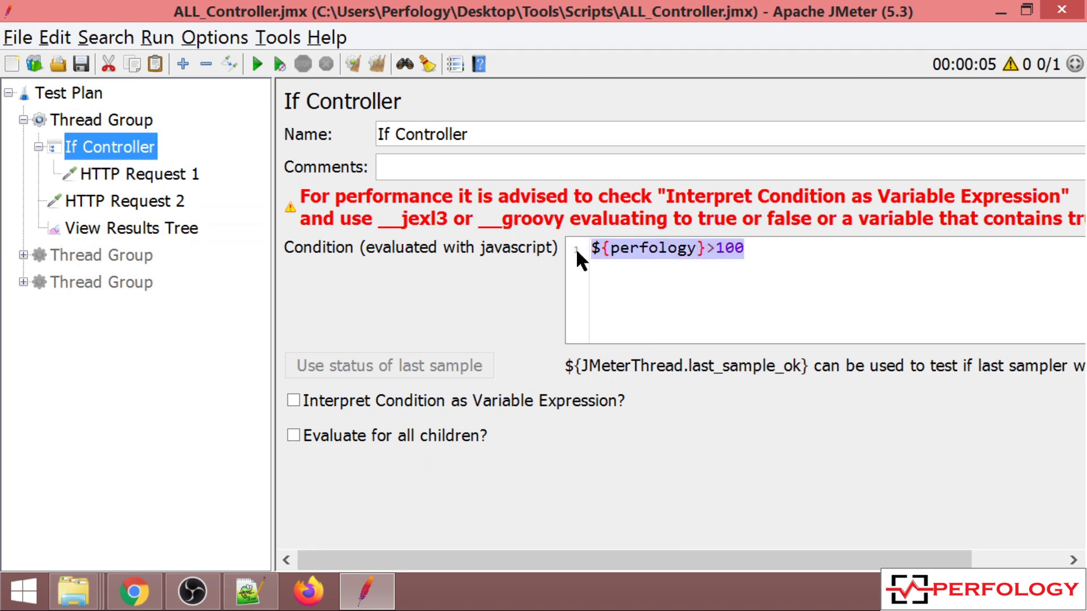
left_click(628, 250)
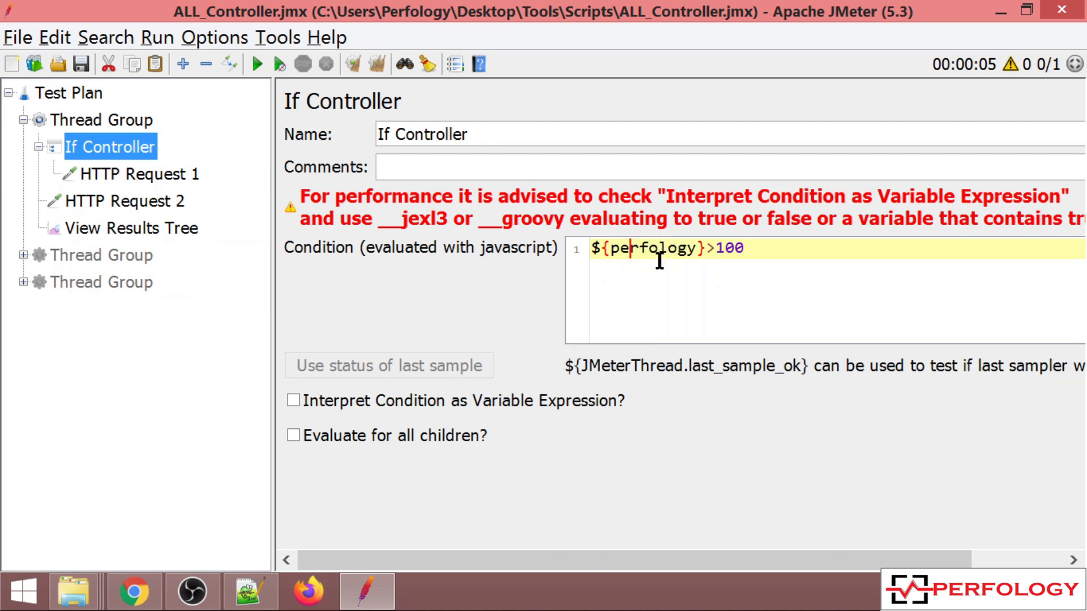
double_click(731, 248)
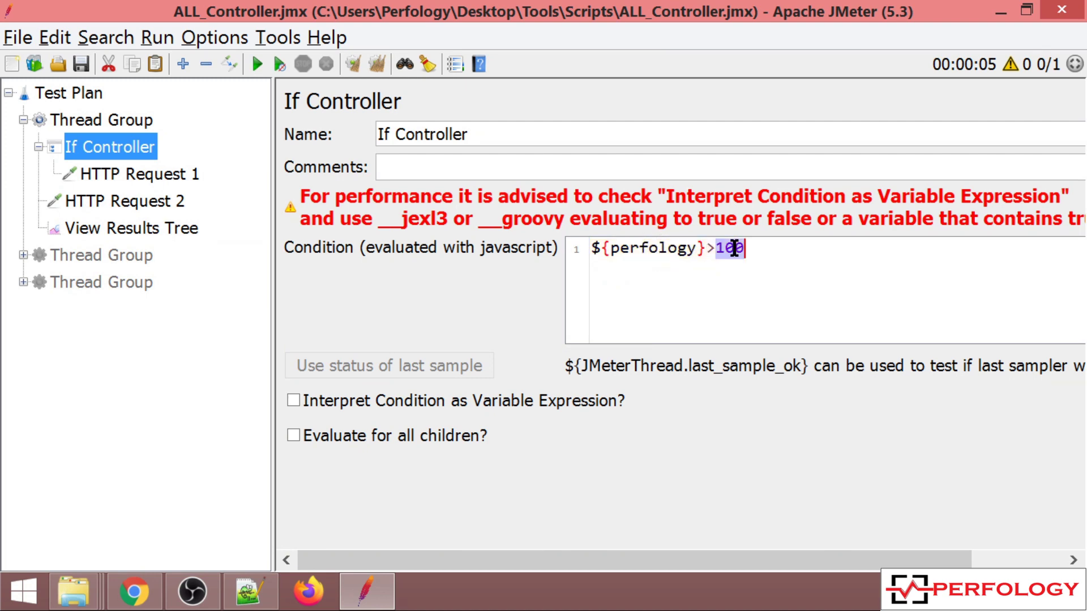
left_click(175, 173)
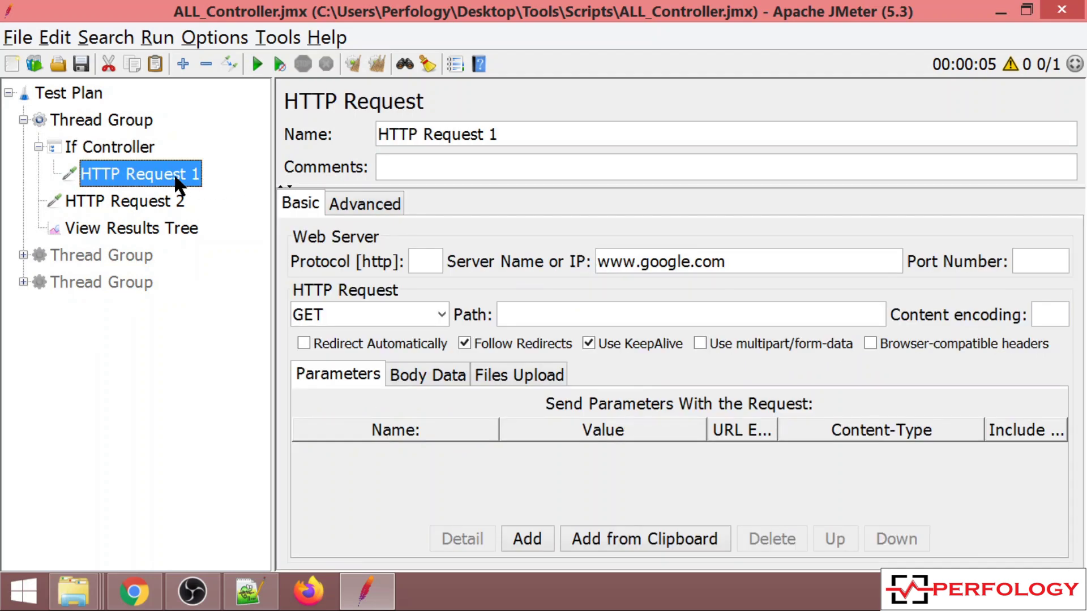
left_click(150, 200)
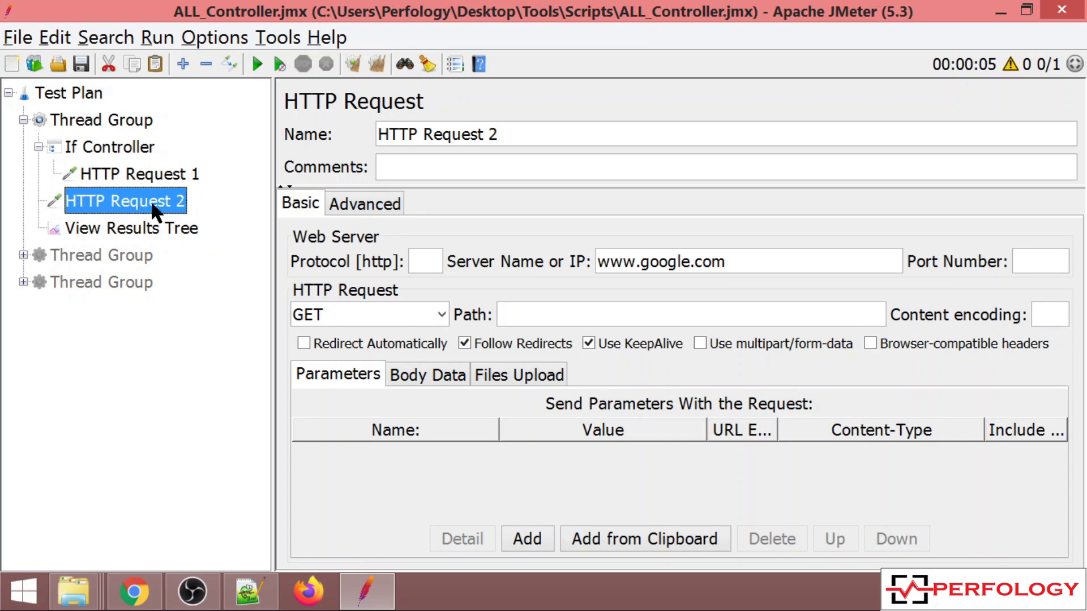
left_click(128, 146)
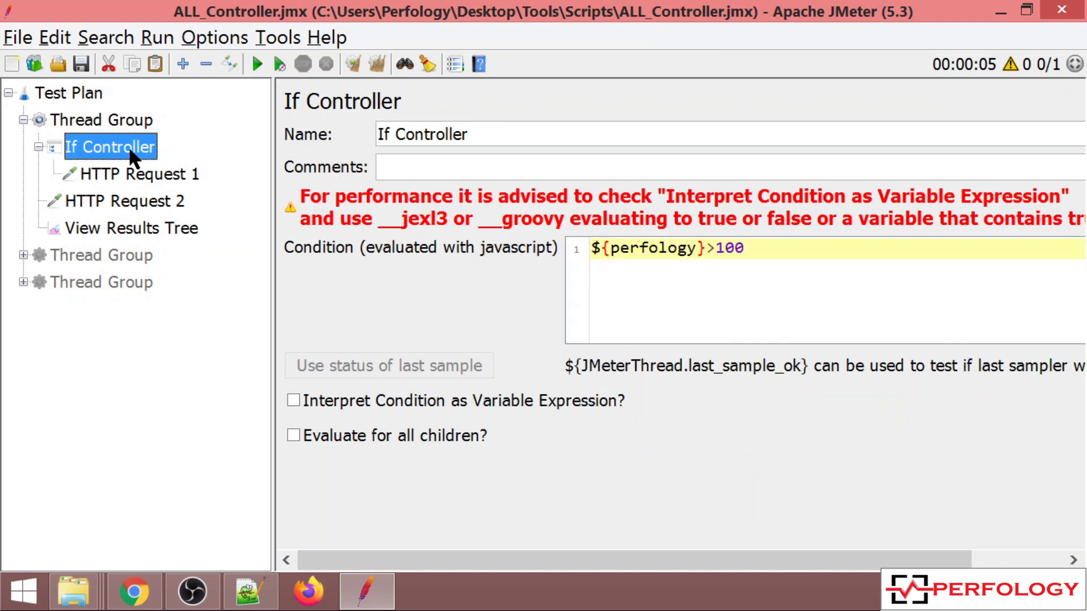
Step: Recheck the perfology variable and the If Controller's condition, and run the test with the View Results Tree open
left_click(143, 229)
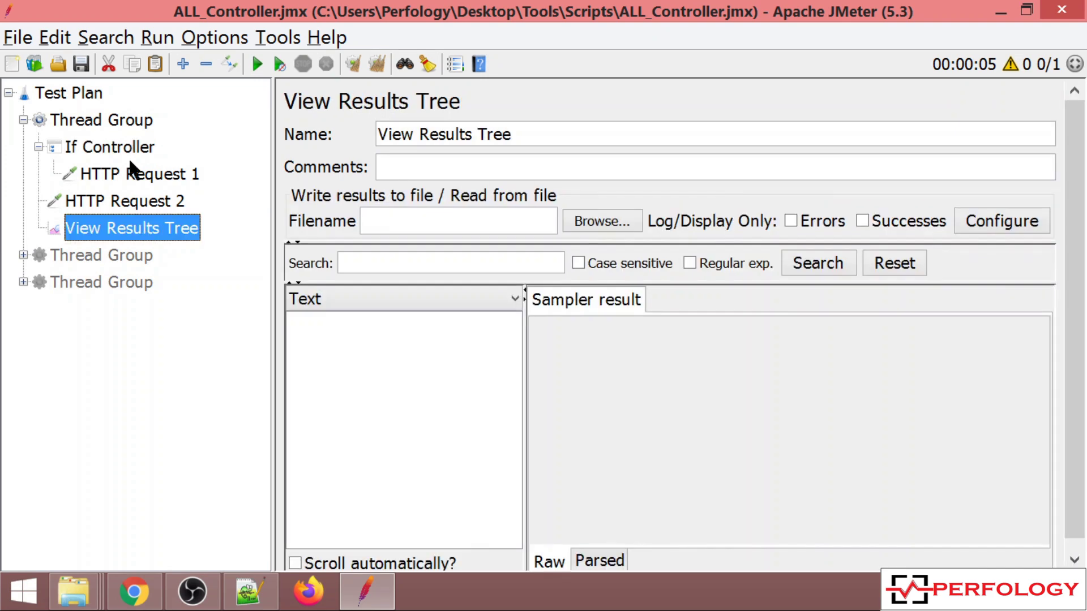
left_click(82, 94)
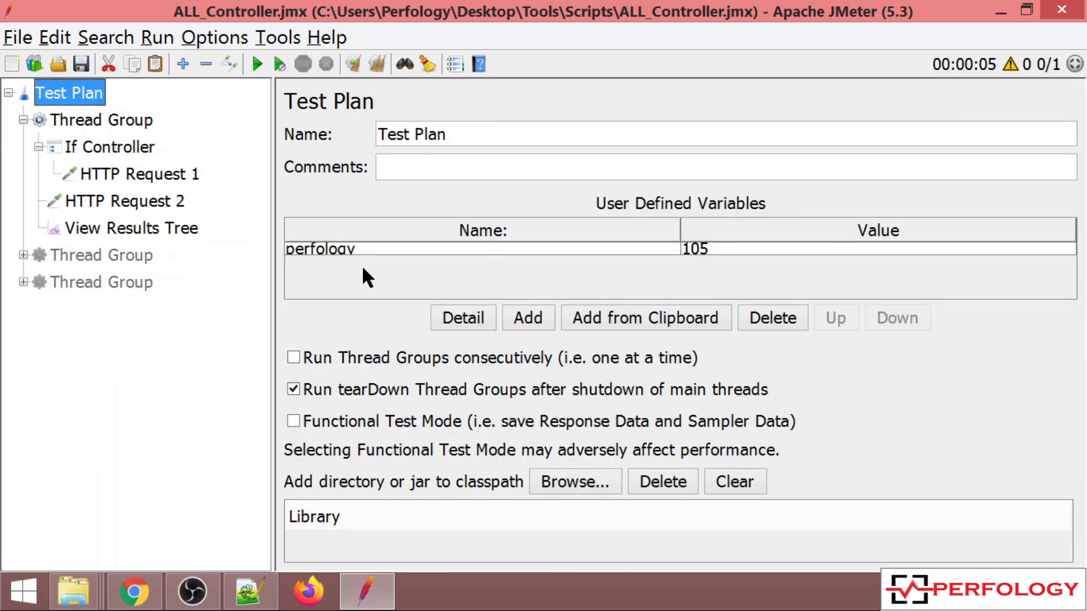
left_click(139, 148)
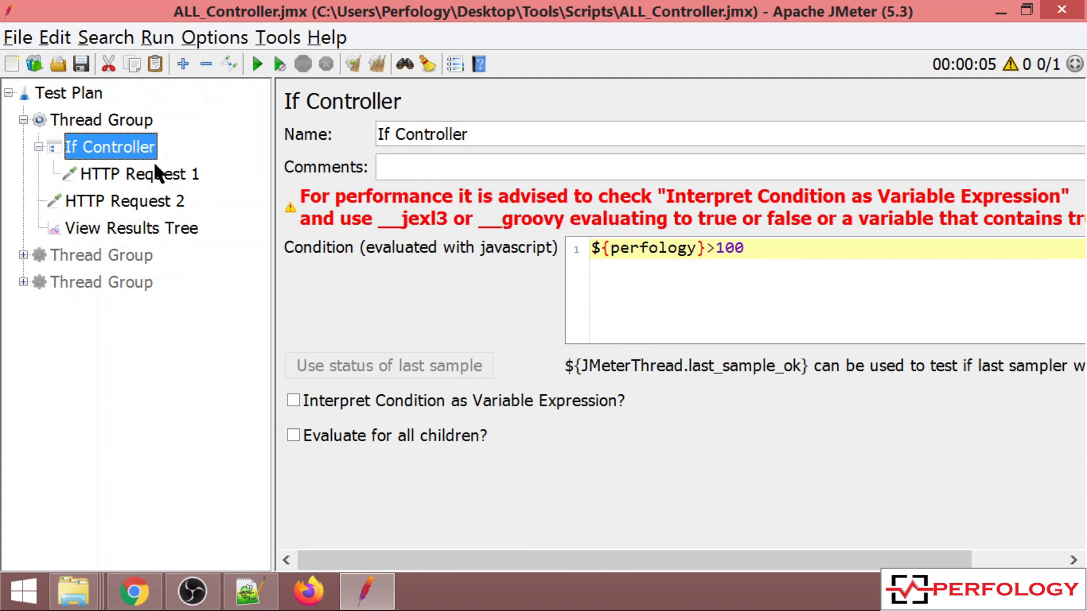
left_click(150, 227)
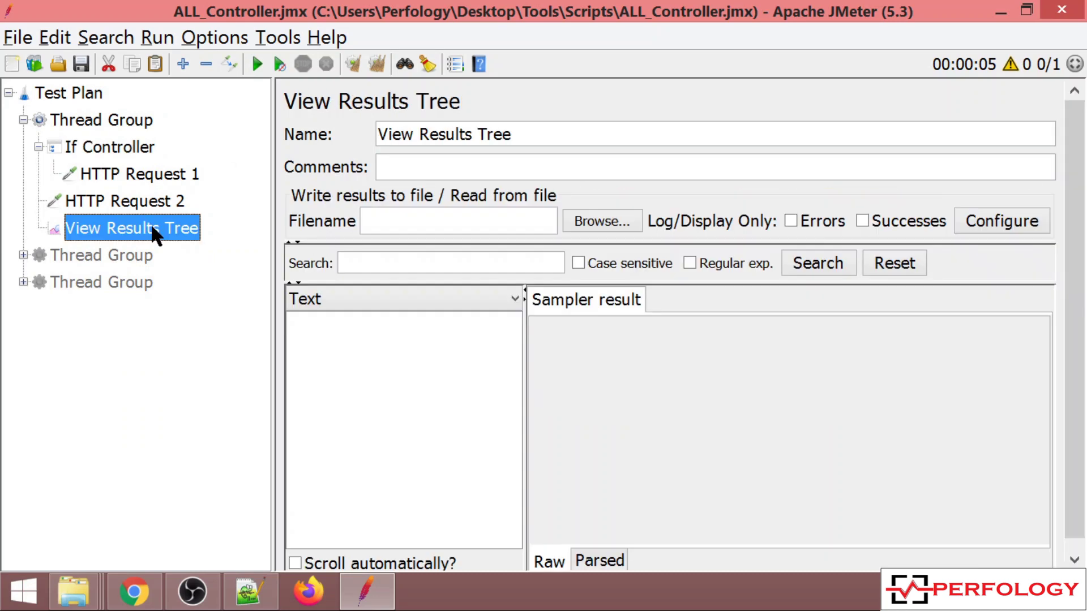
left_click(255, 62)
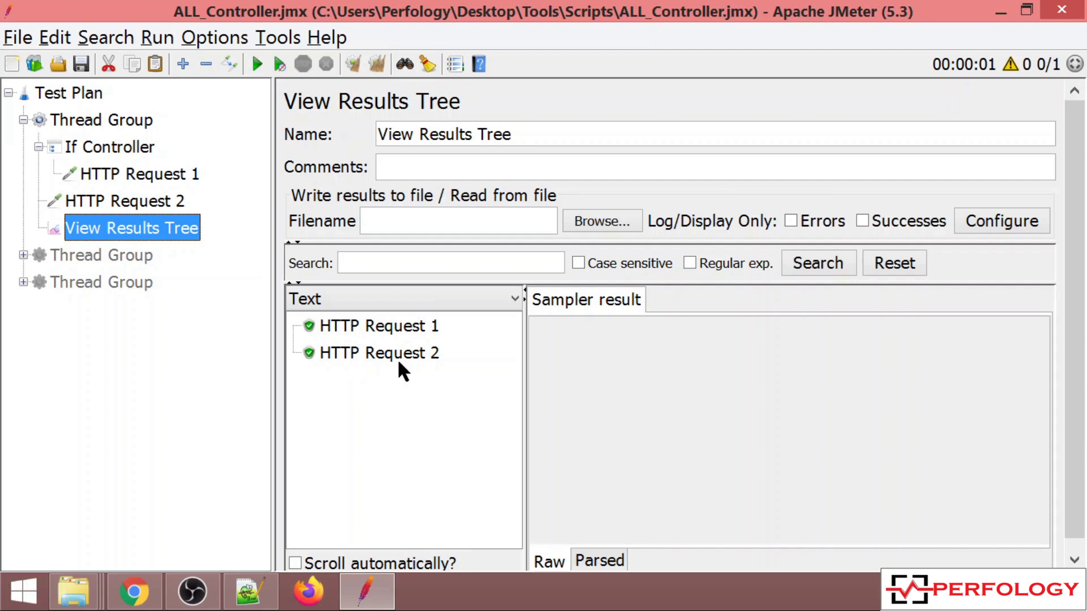
Step: Set the value of the user-defined variable perfology to 90 in the Test Plan
left_click(86, 95)
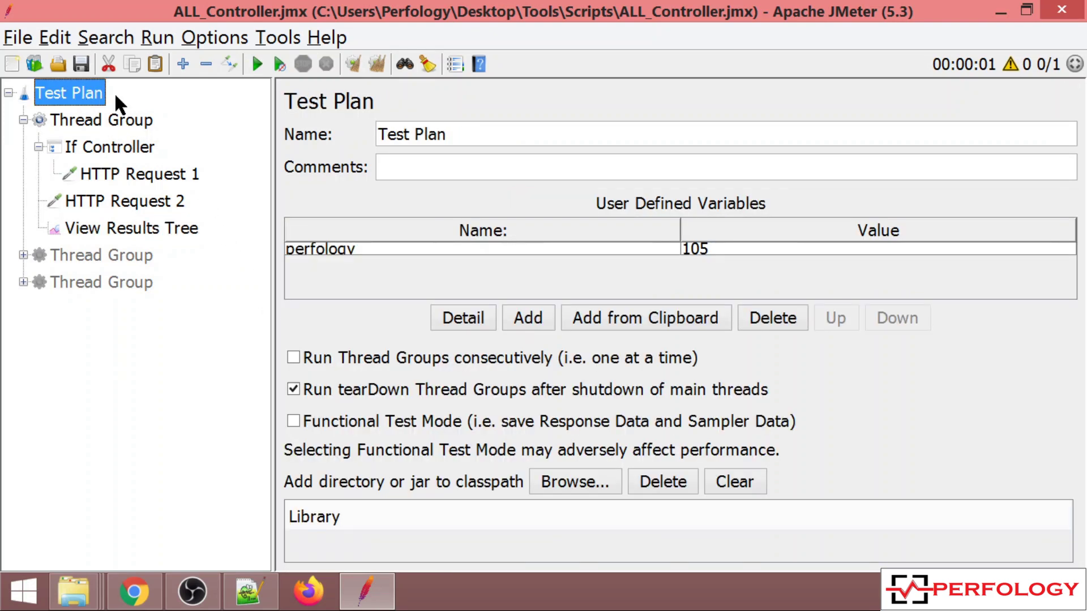
double_click(716, 247)
key("BackSpace")
key("BackSpace")
key("BackSpace")
type("90")
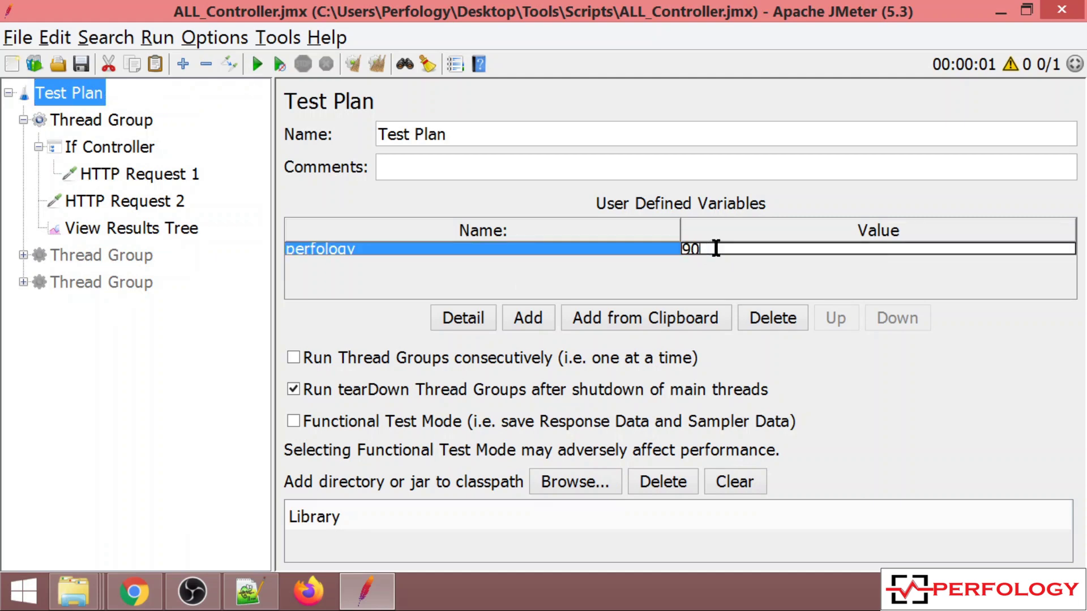
Step: Clear all previous results from the View Results Tree and rerun the test
left_click(133, 150)
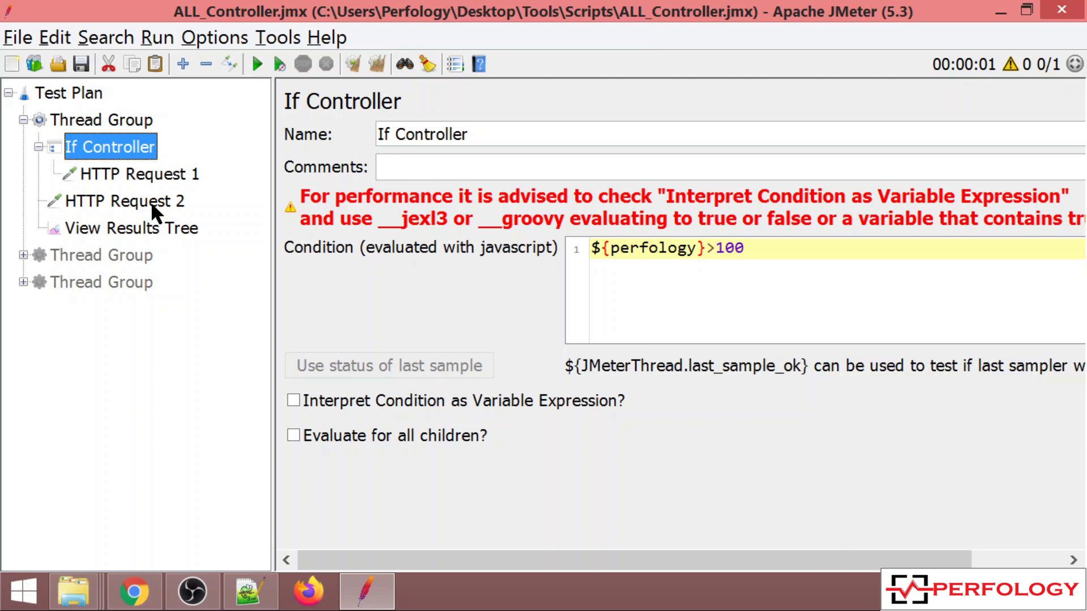
left_click(152, 229)
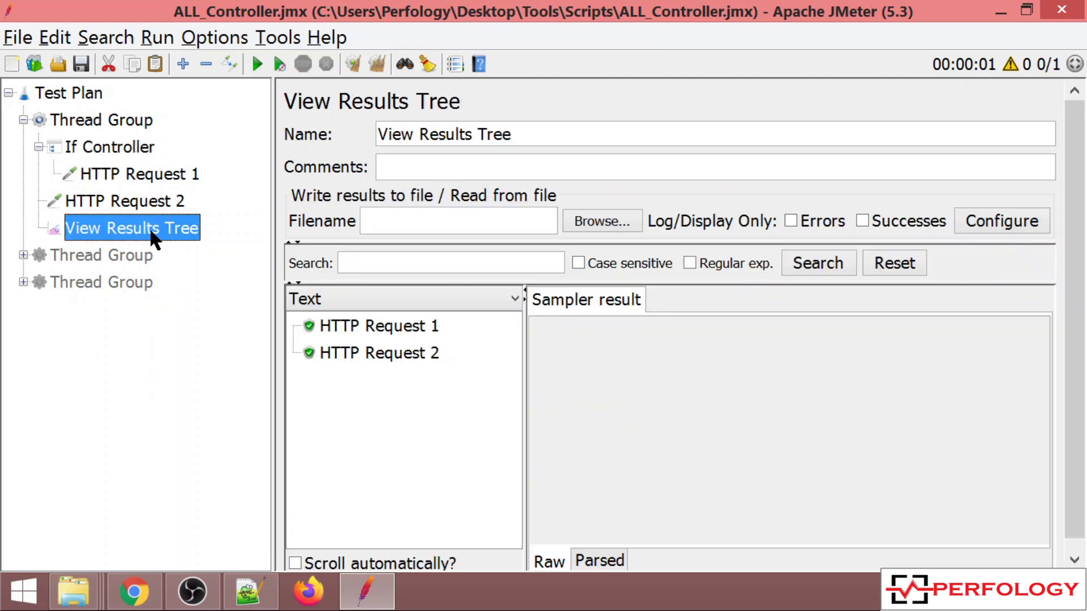
left_click(376, 64)
left_click(257, 61)
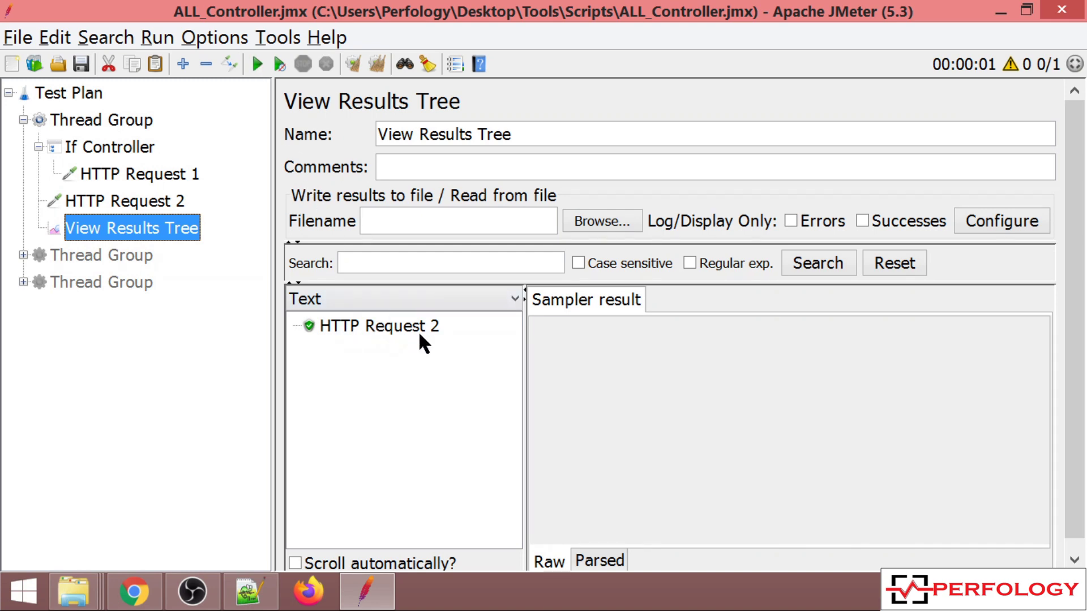
Step: Review the If Controller's condition and the HTTP requests in its thread group
left_click(144, 150)
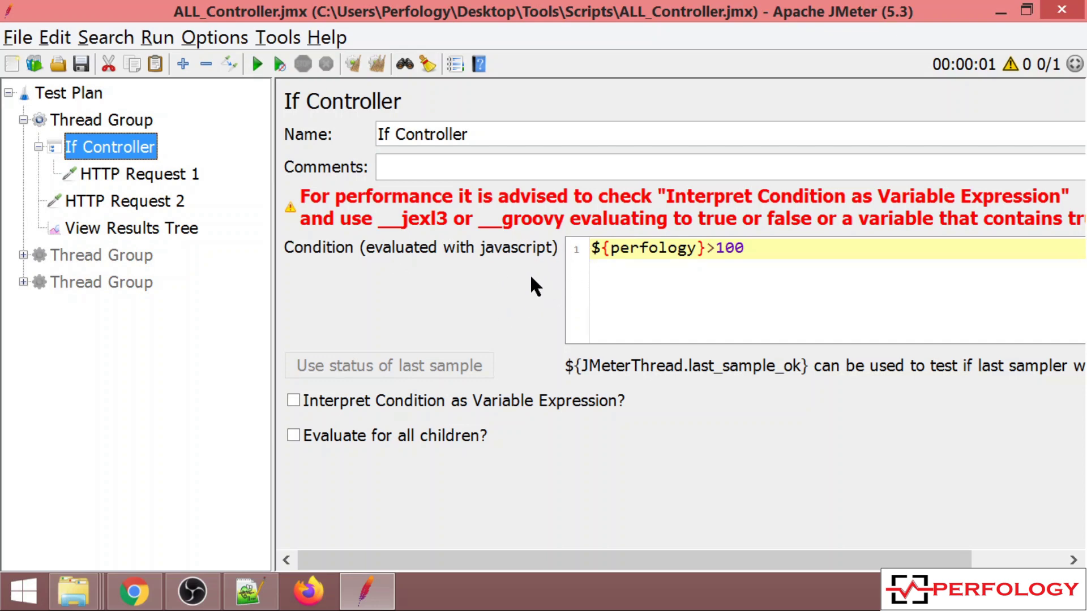
left_click(168, 180)
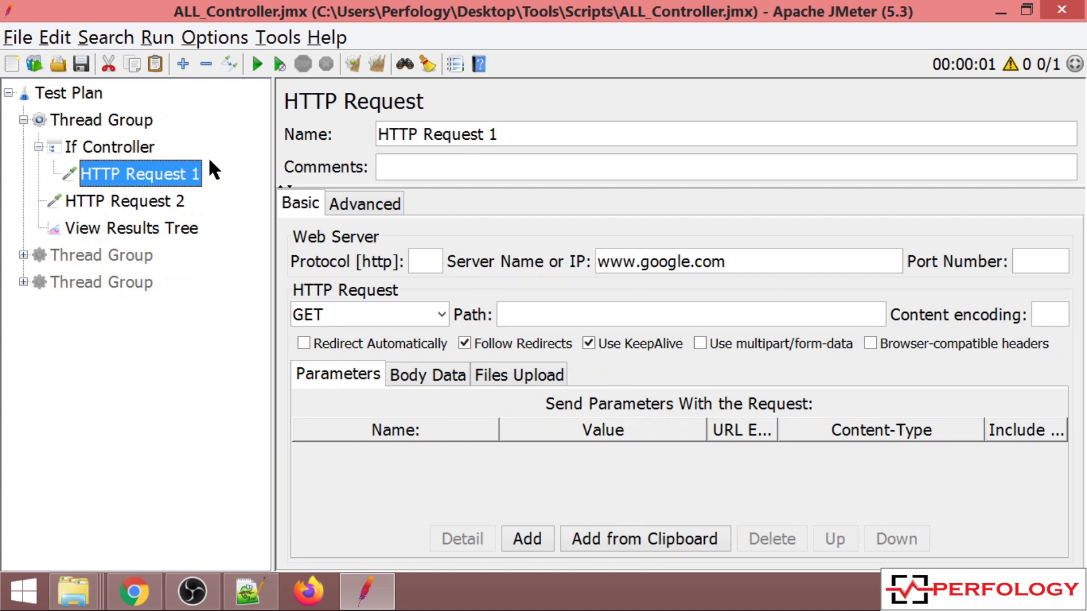
left_click(105, 201)
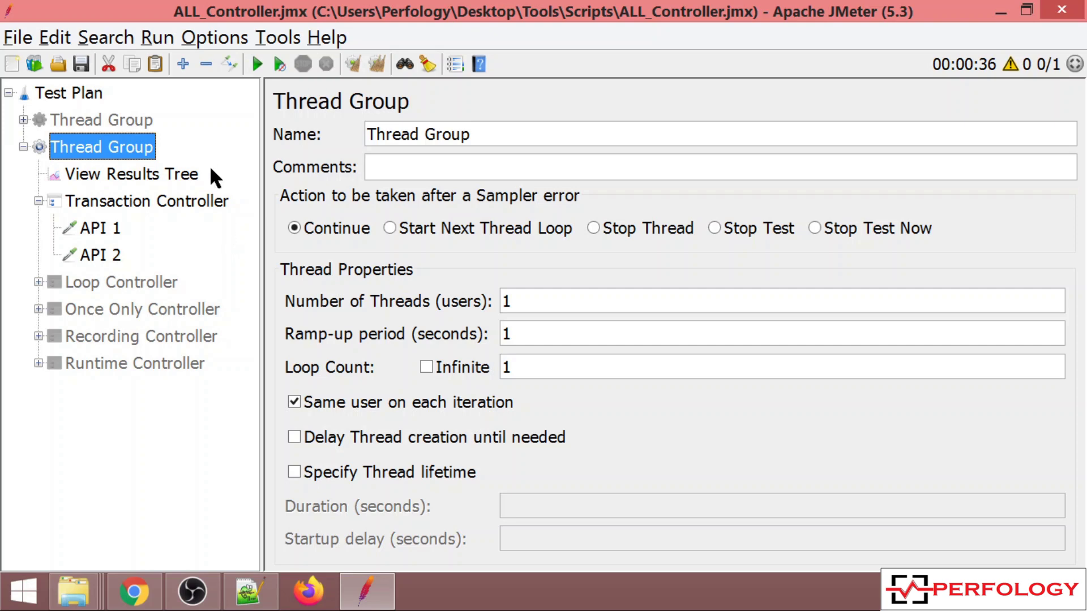
Step: Keep Generate parent sample enabled on the Transaction Controller and run the test with the View Results Tree open
left_click(148, 203)
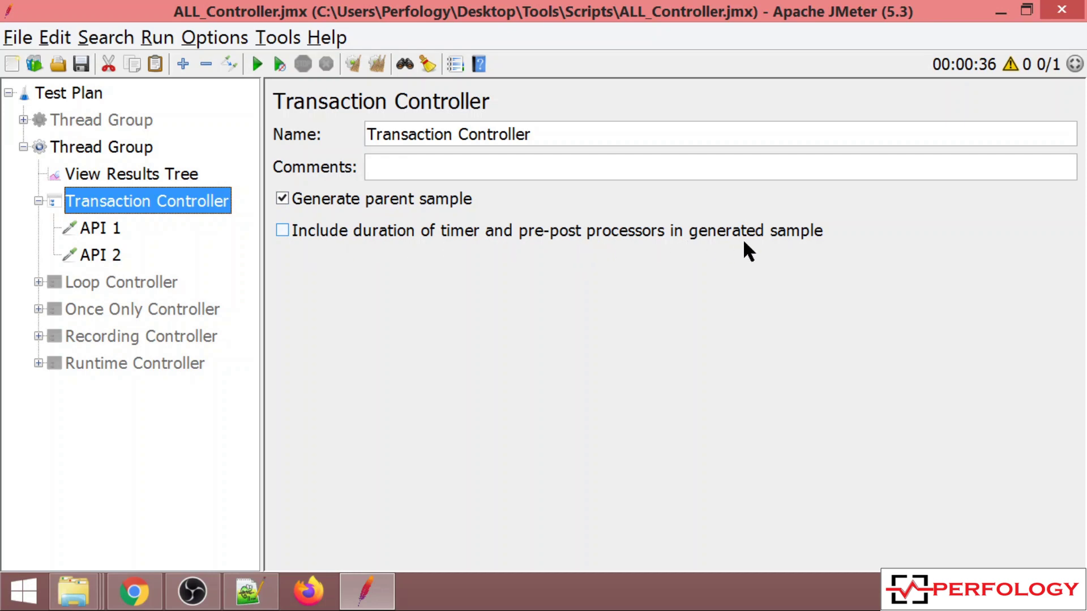
left_click(283, 195)
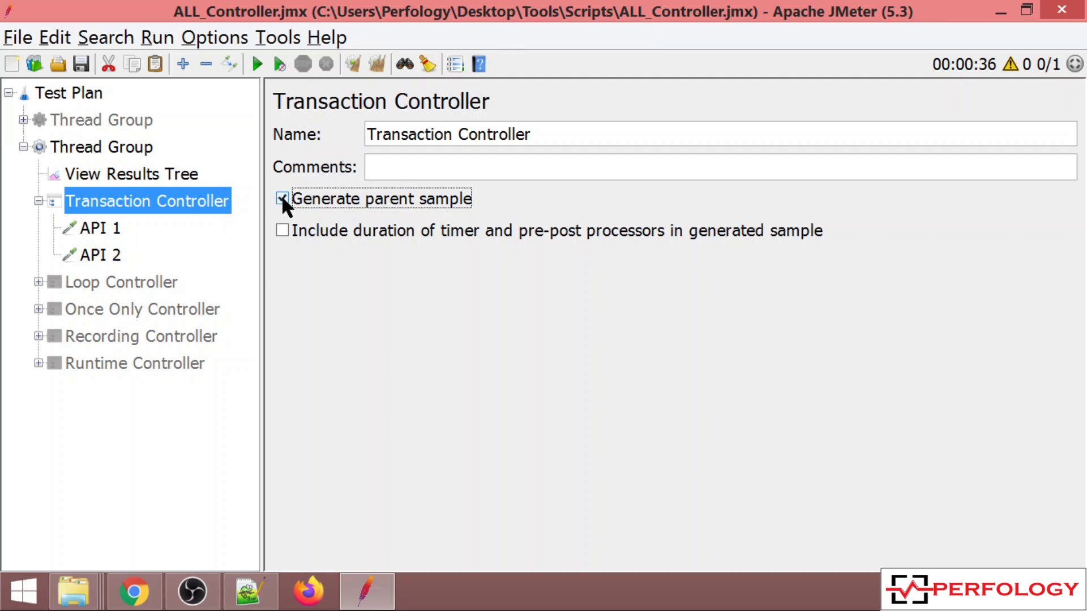
left_click(138, 172)
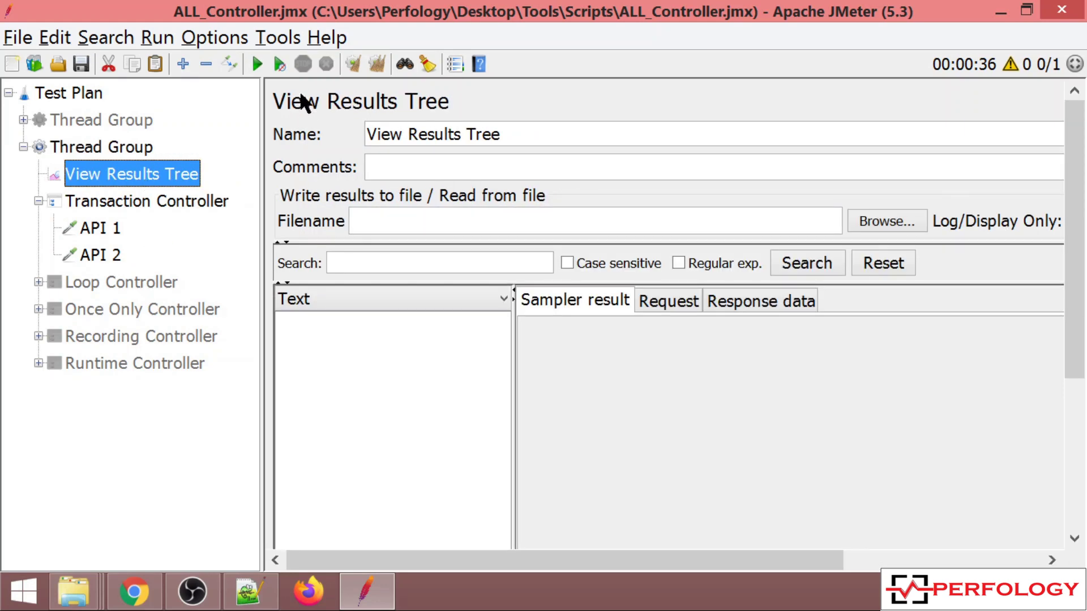
left_click(175, 204)
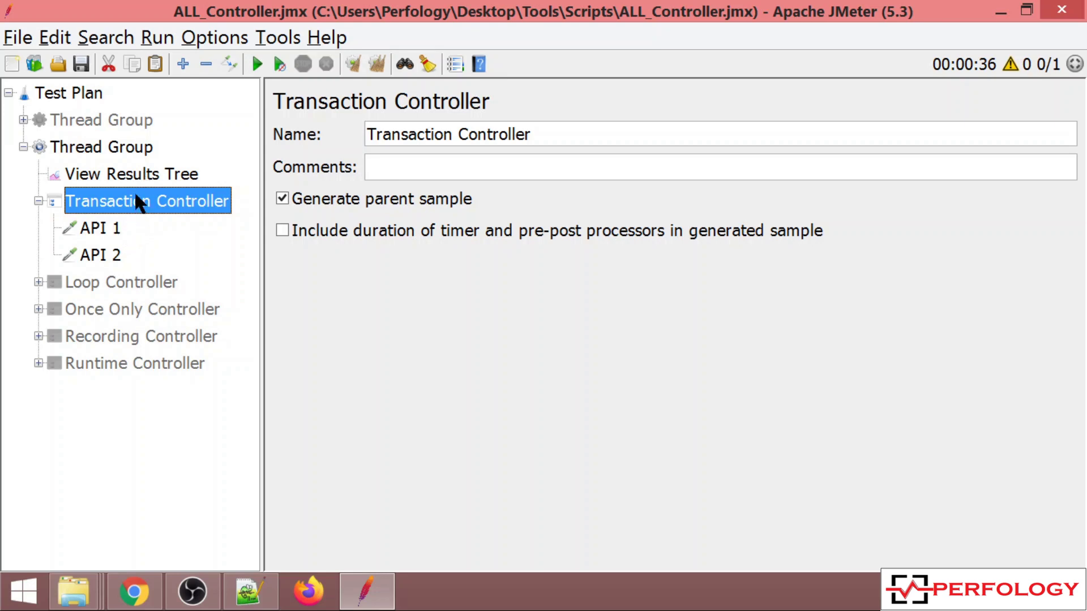
left_click(121, 175)
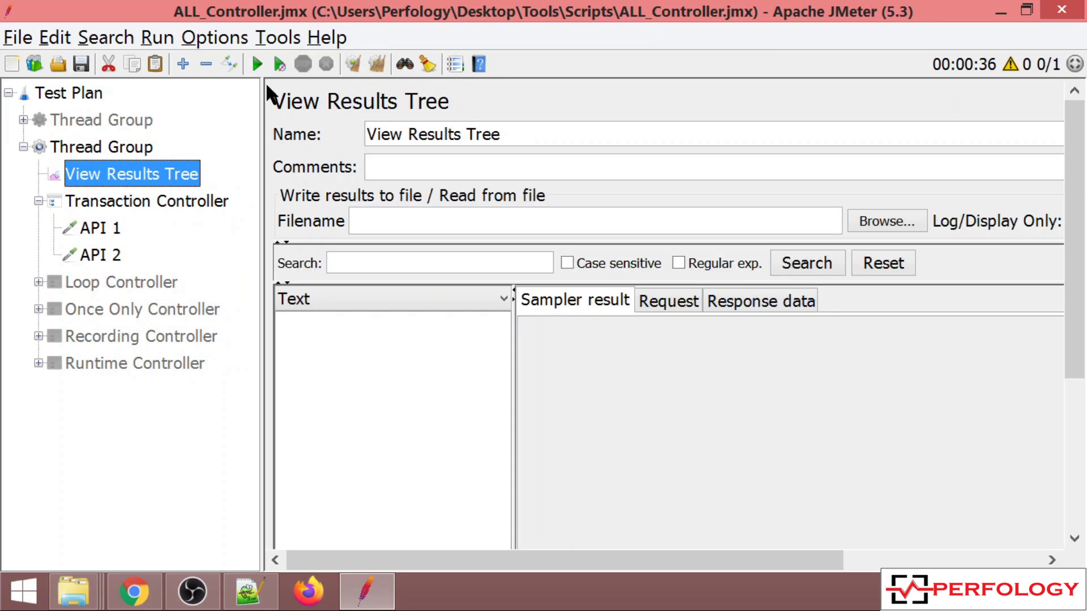
left_click(256, 63)
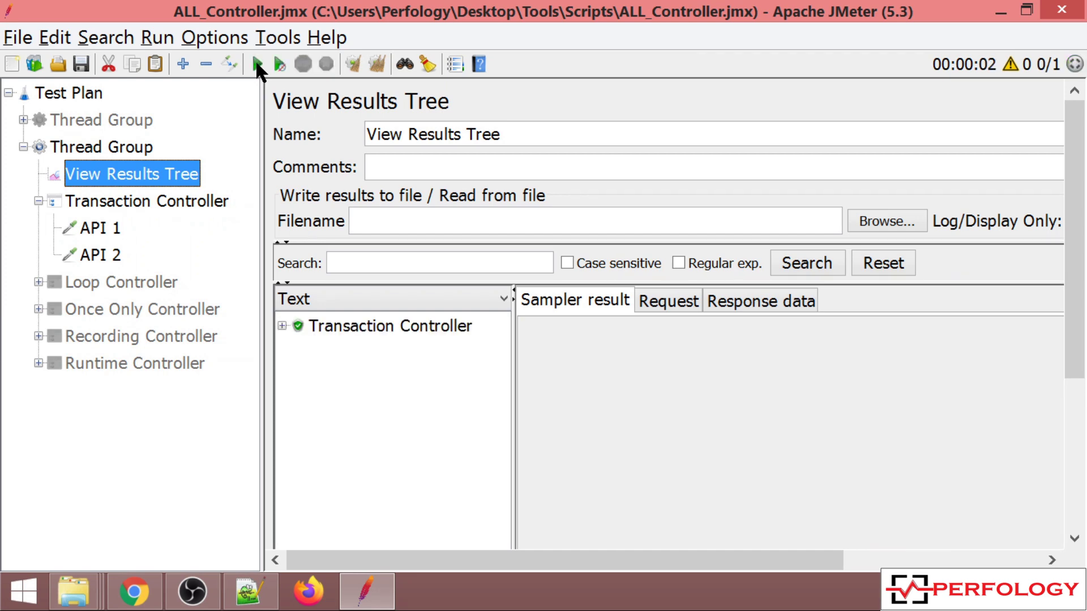
Step: Expand the Transaction Controller result and compare the load times of API 1, API 2 and the parent sample
left_click(282, 326)
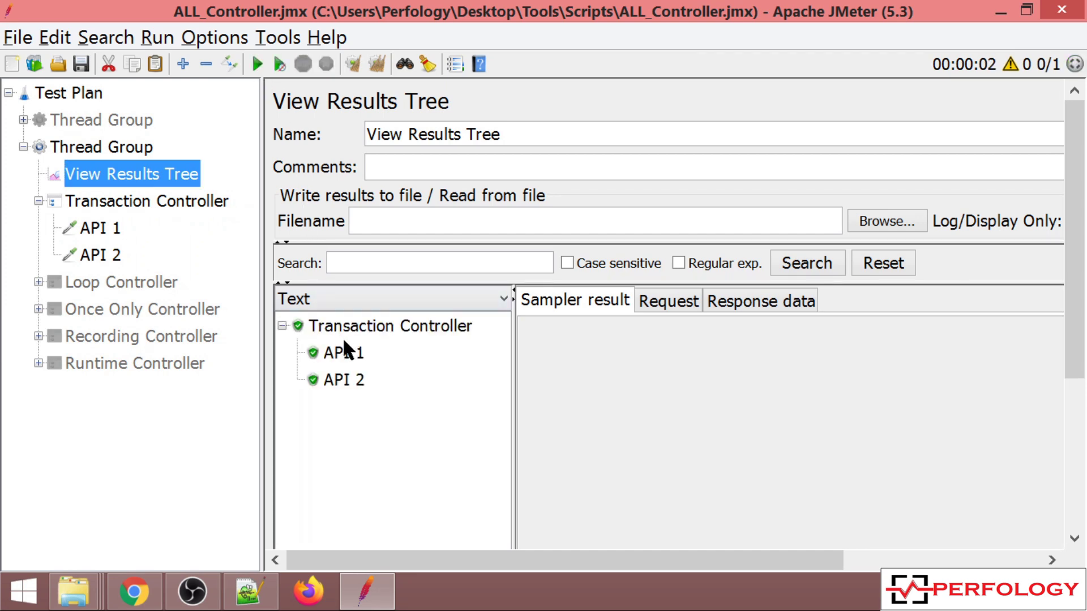
left_click(345, 354)
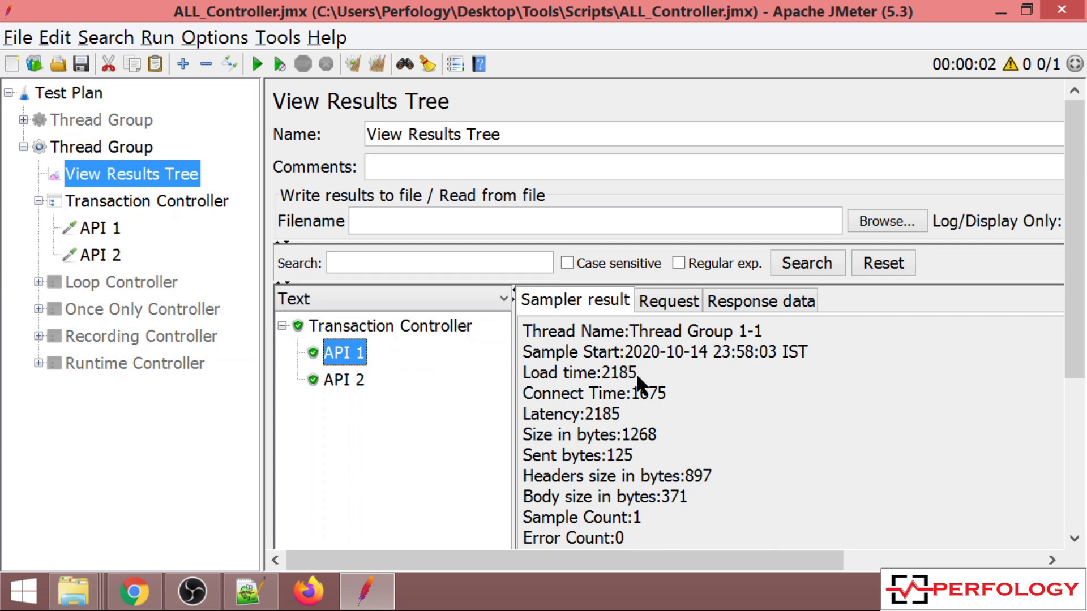
left_click_drag(637, 374, 596, 373)
left_click(342, 381)
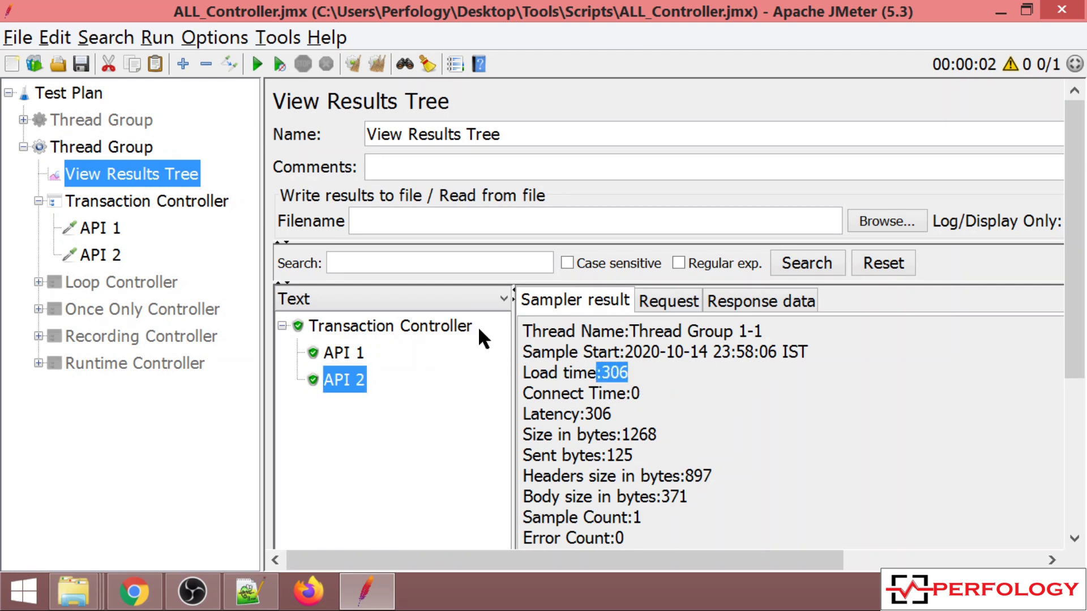
left_click(450, 328)
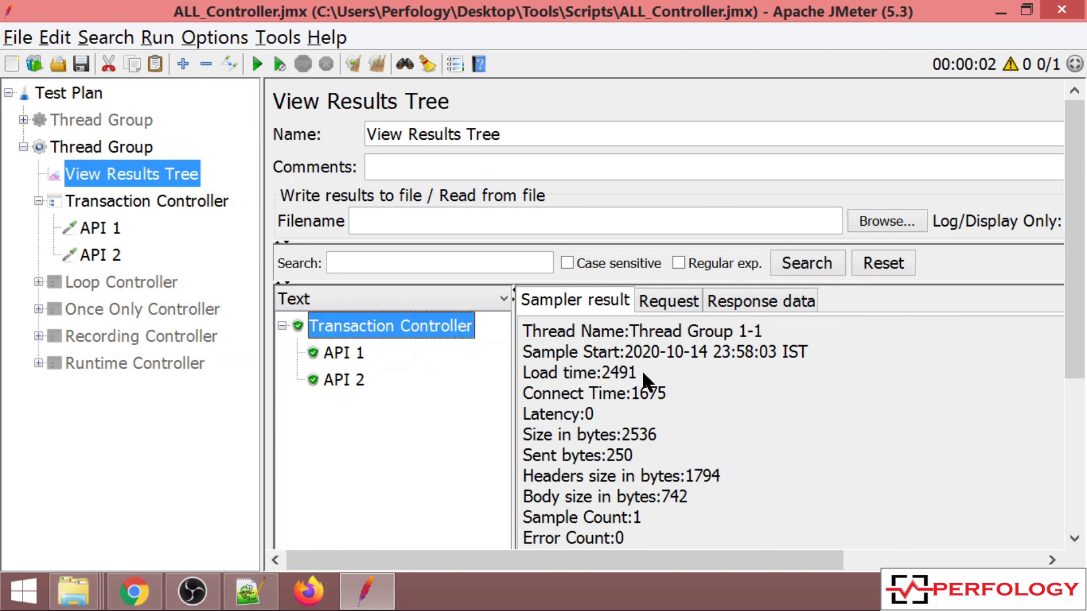
left_click_drag(642, 369, 600, 367)
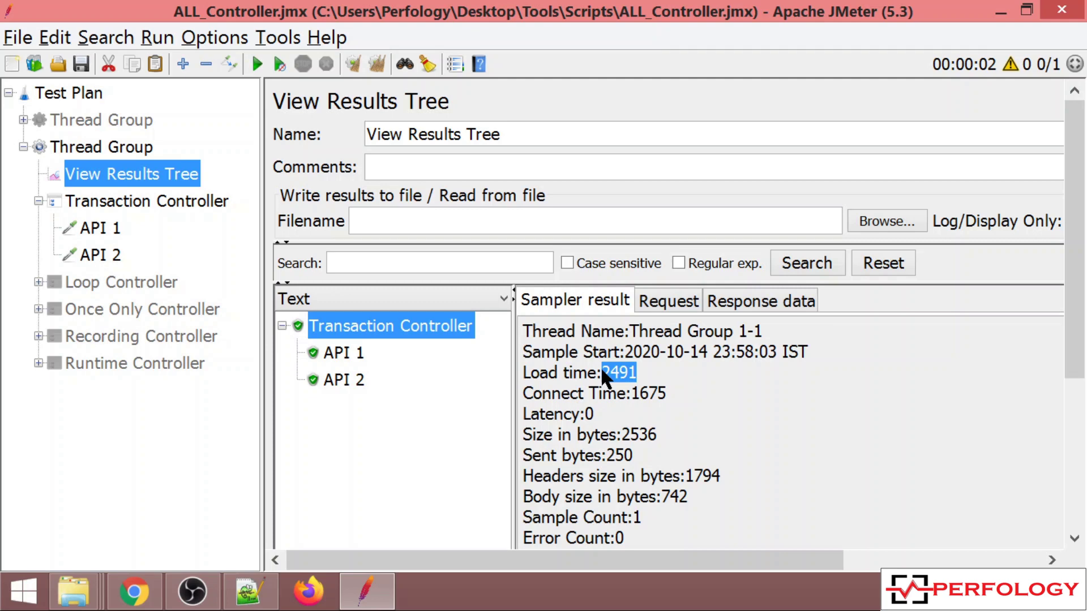
Step: Disable Generate parent sample on the Transaction Controller
left_click(138, 202)
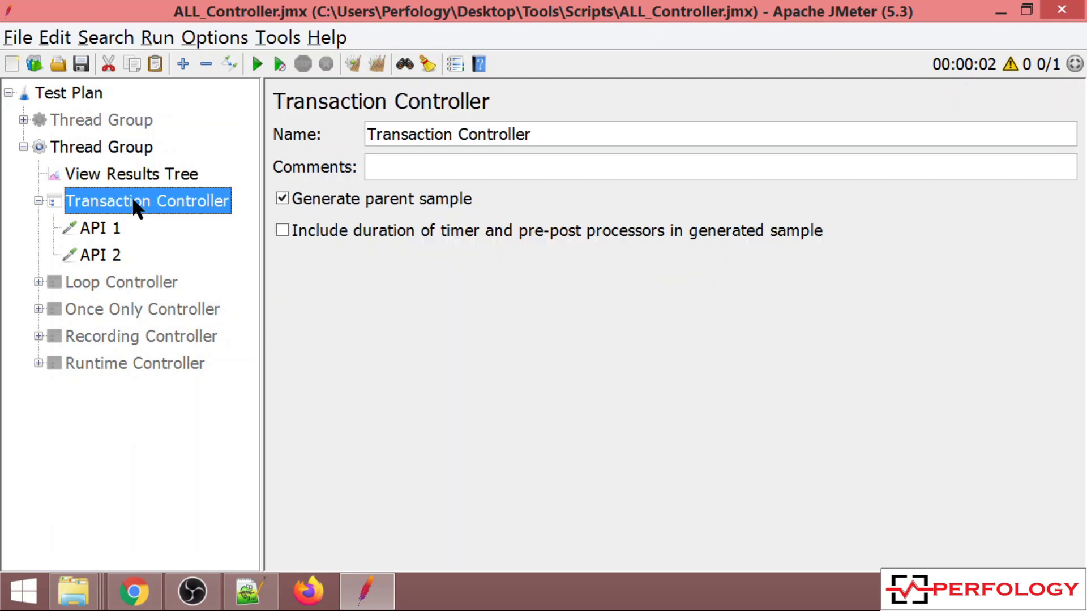
left_click(283, 198)
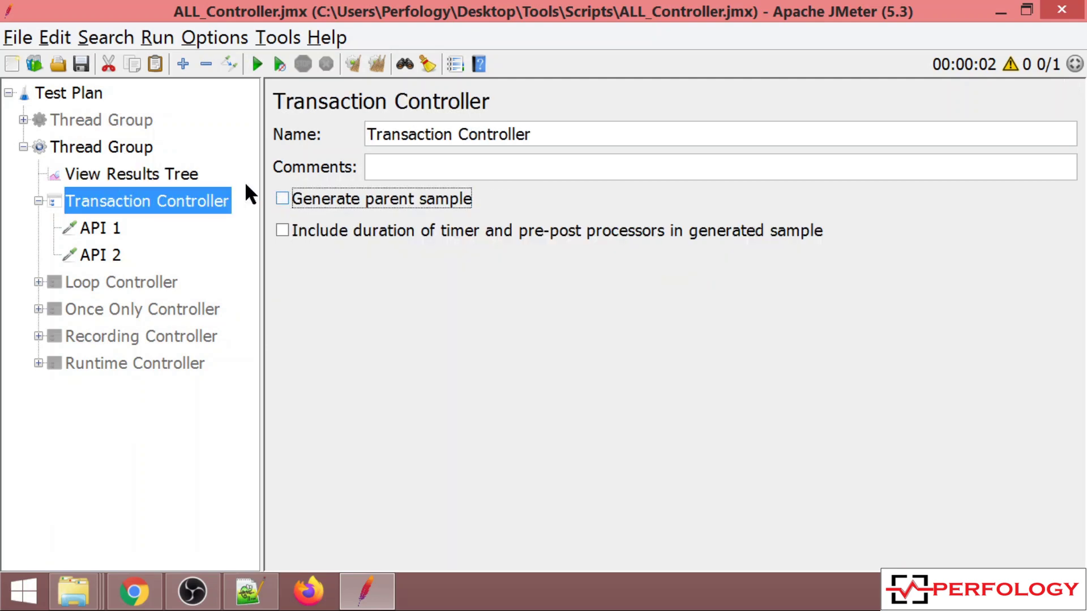
Step: Run the test without a parent sample and inspect the load times of the separate API 1 and API 2 results in View Results Tree
left_click(144, 172)
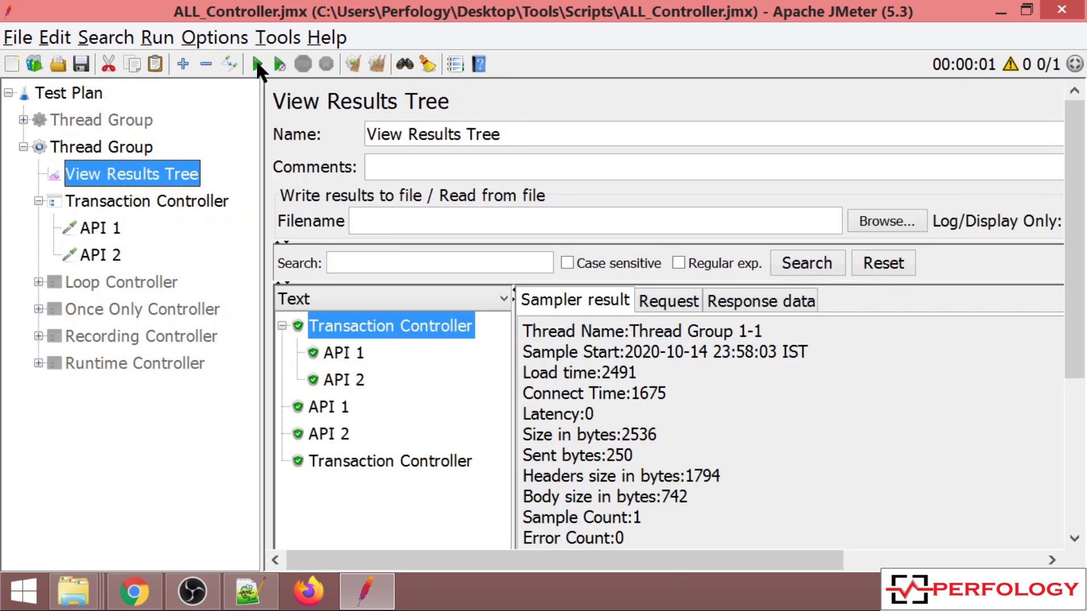
left_click(329, 408)
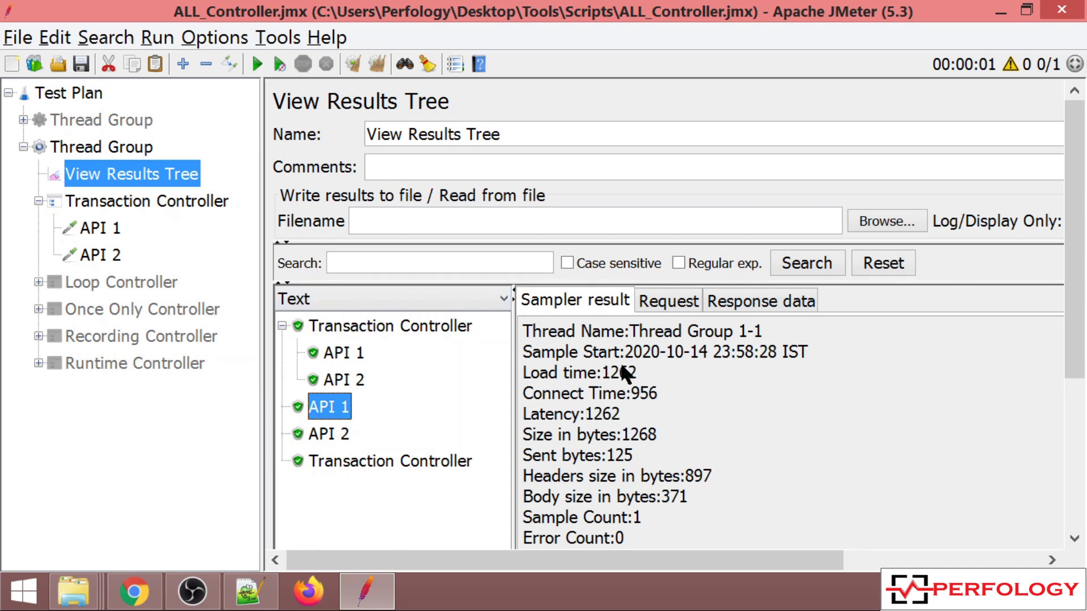
left_click_drag(642, 375, 600, 371)
left_click(333, 437)
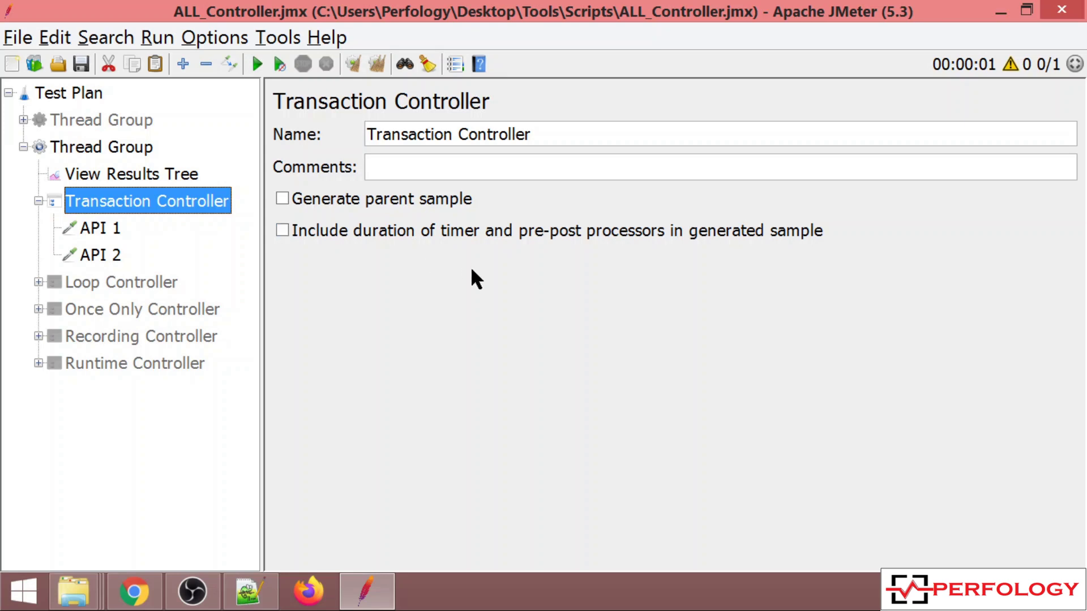
Step: Include the duration of timer and pre-post processors in the Transaction Controller's sample, and disable the collapsed controller
left_click(278, 228)
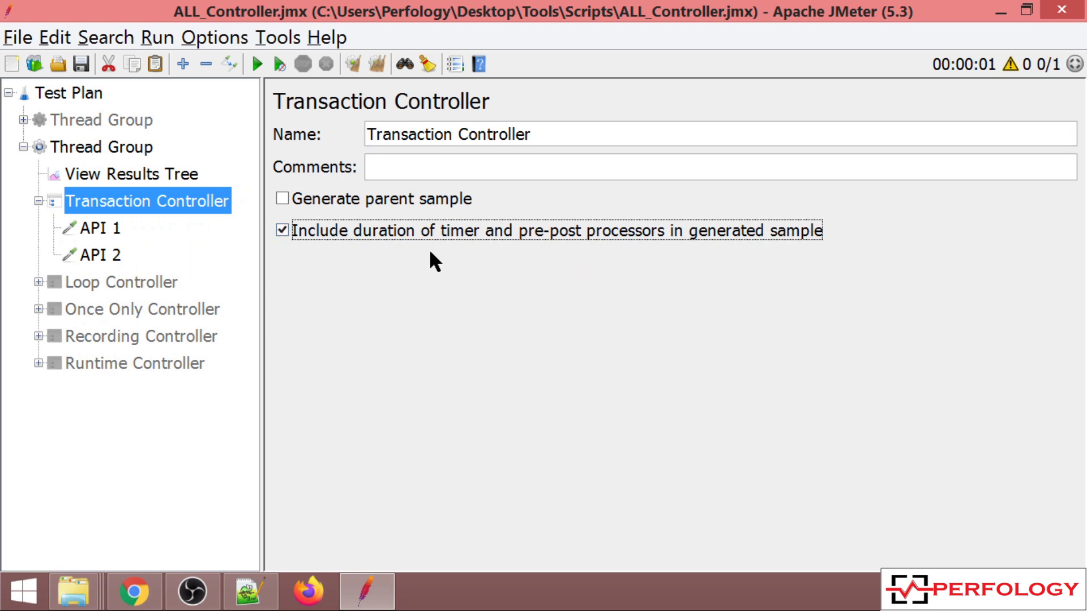
left_click(38, 200)
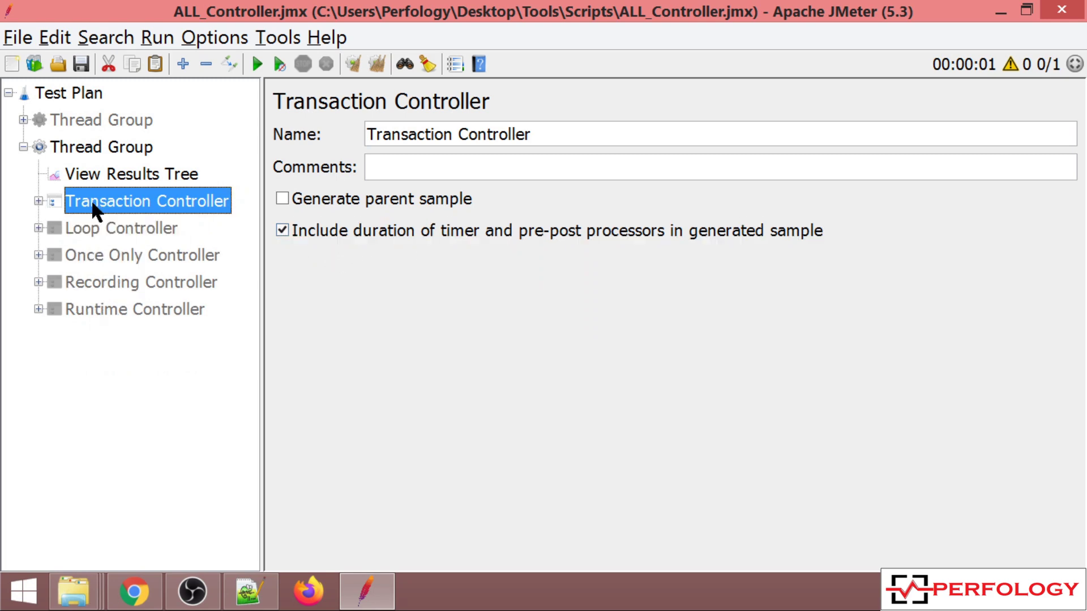
key("ctrl+t")
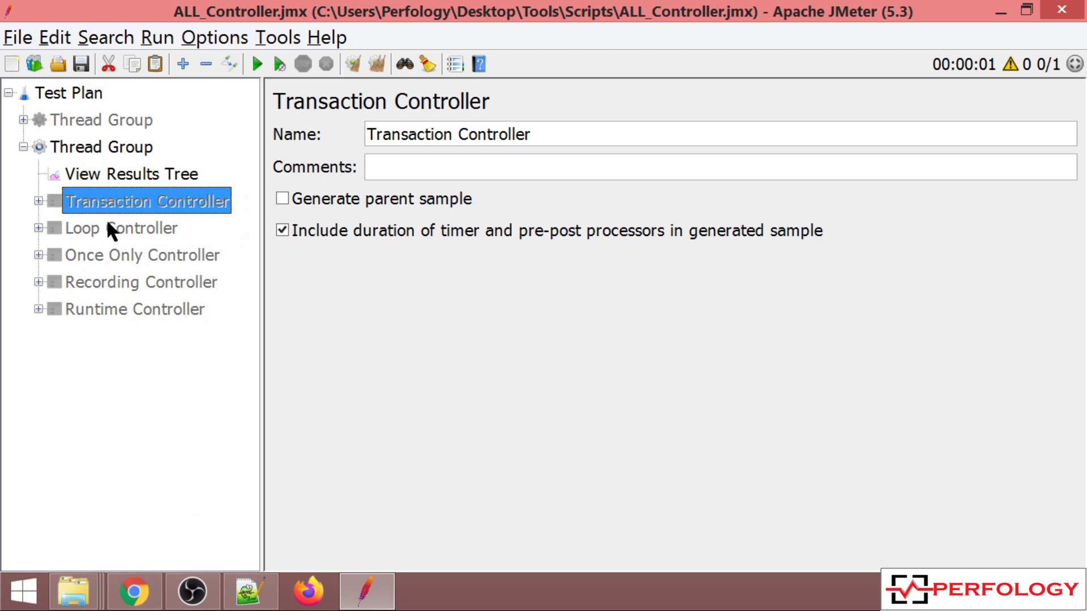
Step: Enable the Loop Controller and expand it to show its API 1 and API 2 requests
left_click(113, 233)
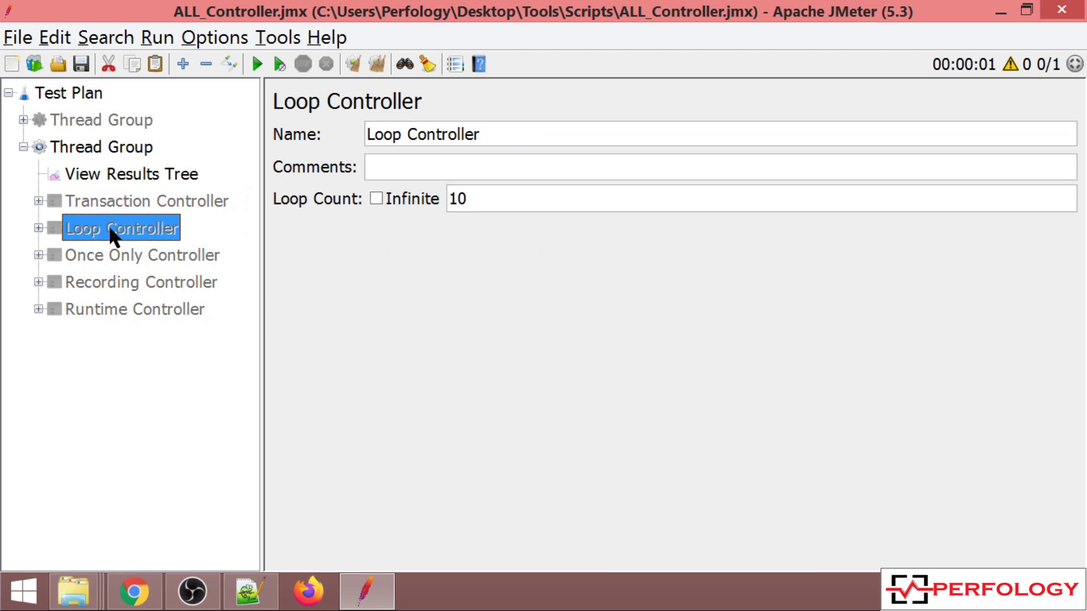
key("ctrl+t")
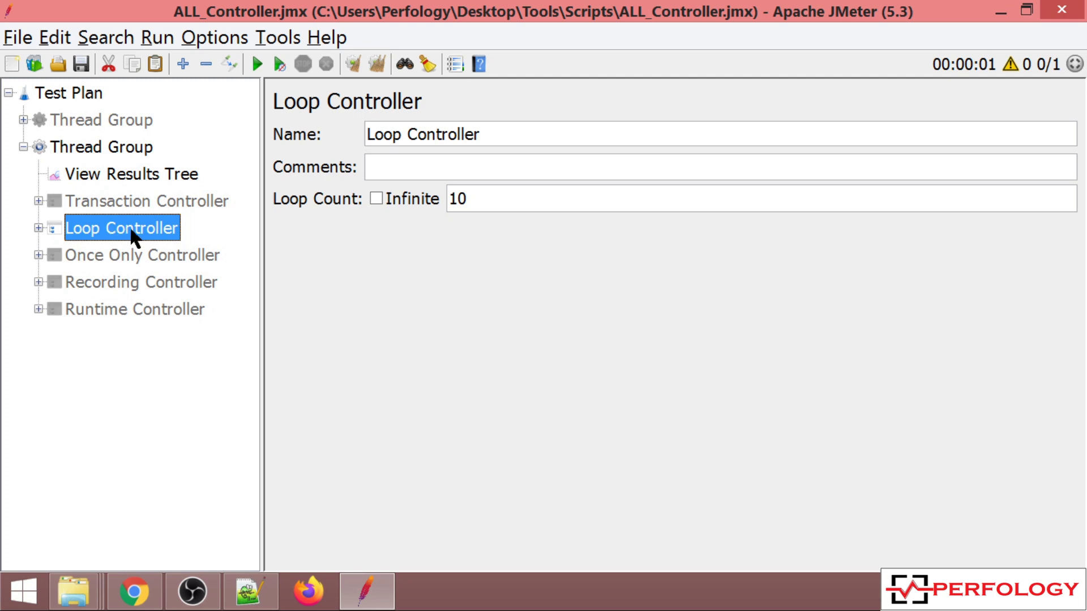
double_click(131, 230)
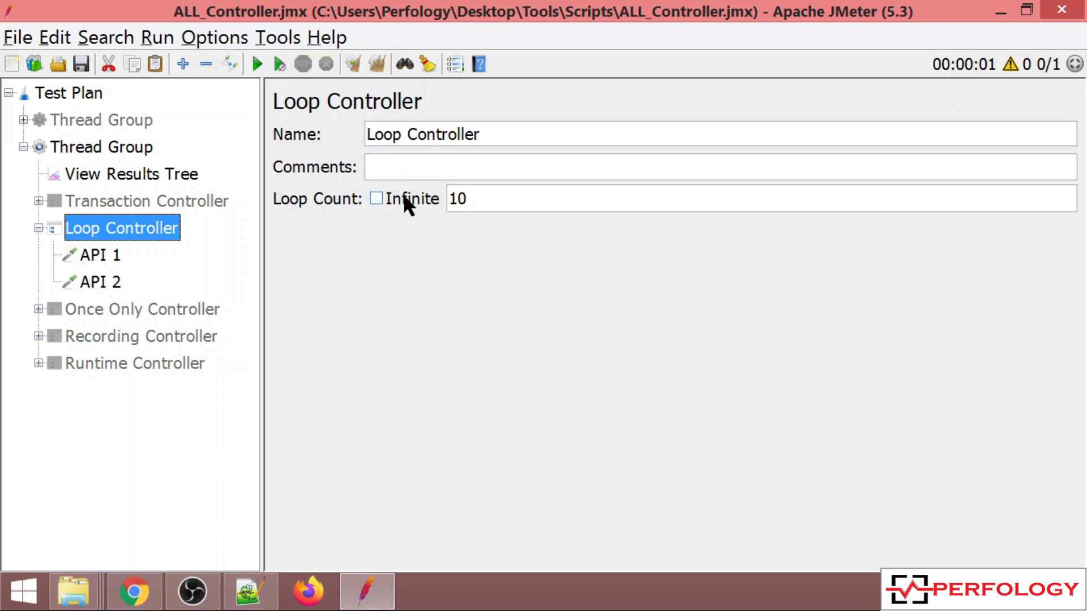
Step: Try the Infinite loop count on the Loop Controller, and set its loop count back to 10
left_click(376, 199)
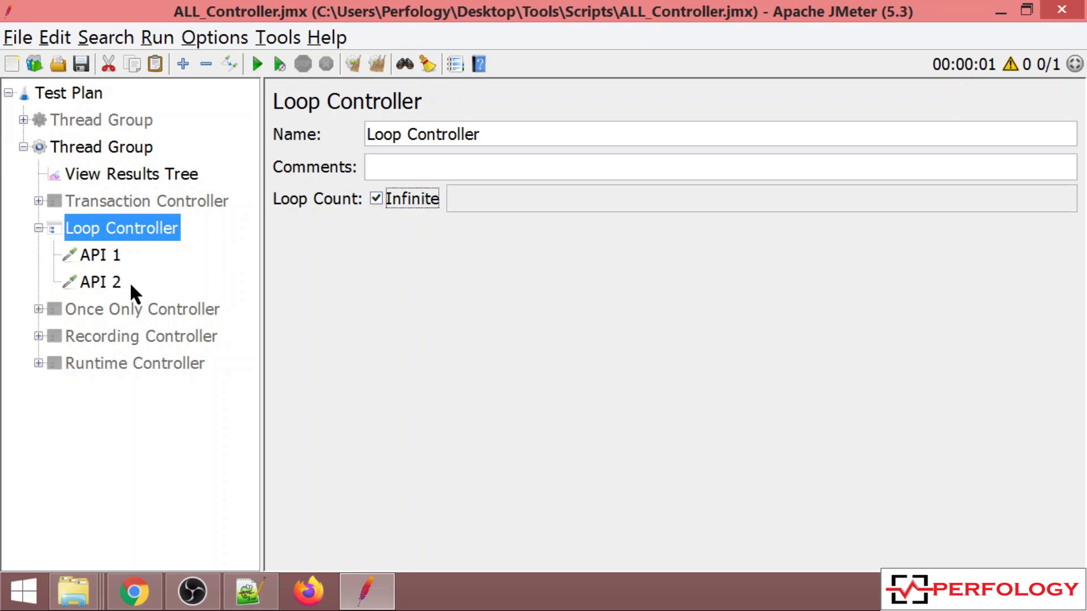
left_click(378, 197)
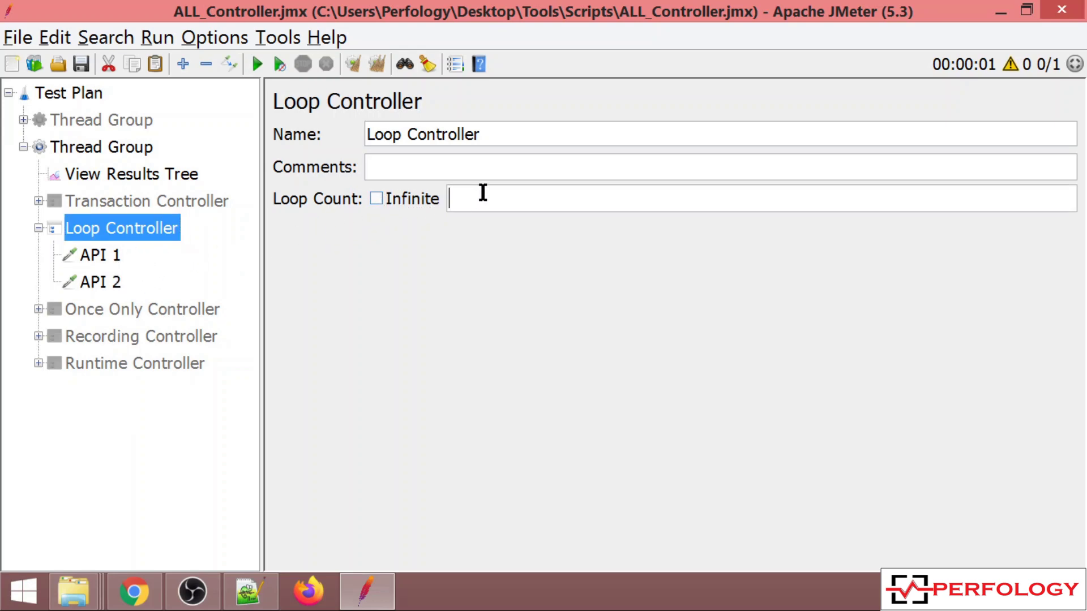
type("10")
Step: Compare the Thread Group's number of threads and loop count with the Loop Controller's loop count
left_click_drag(483, 198, 430, 200)
left_click(135, 148)
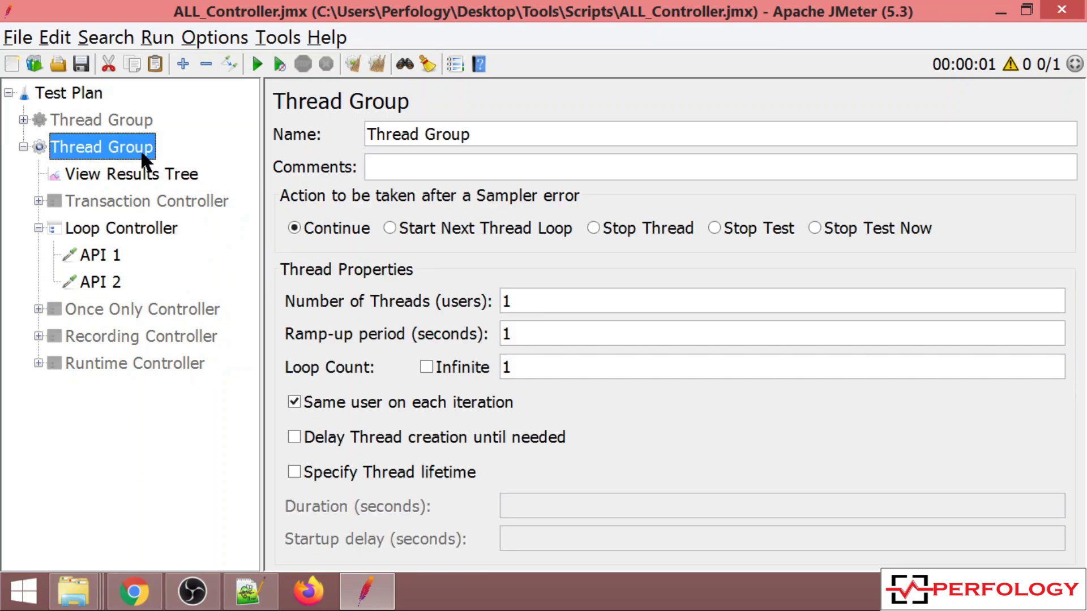
left_click_drag(520, 297, 486, 292)
left_click(150, 226)
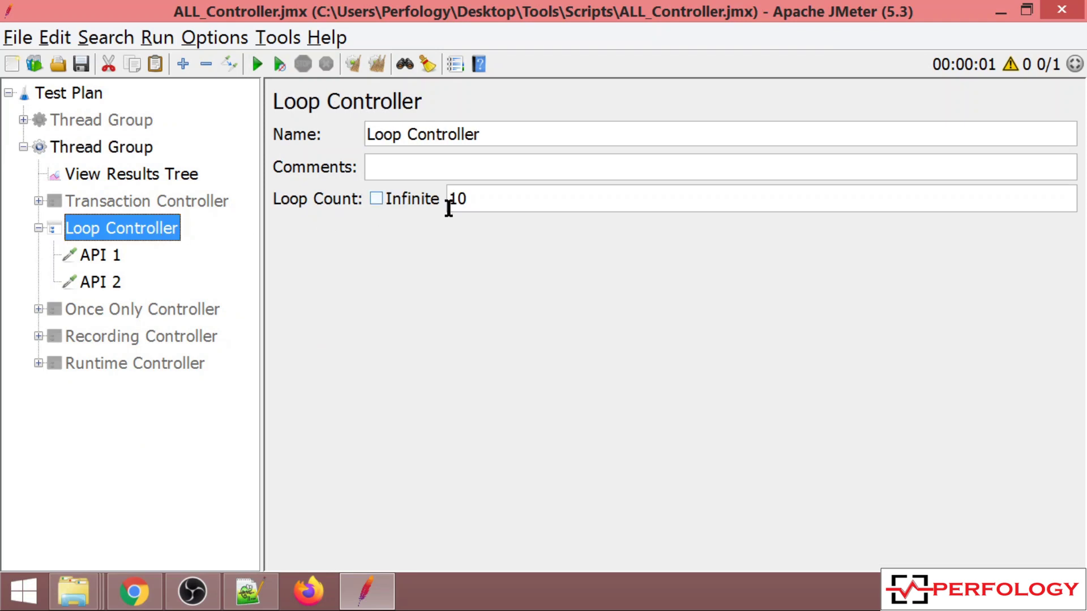
left_click_drag(487, 199, 445, 199)
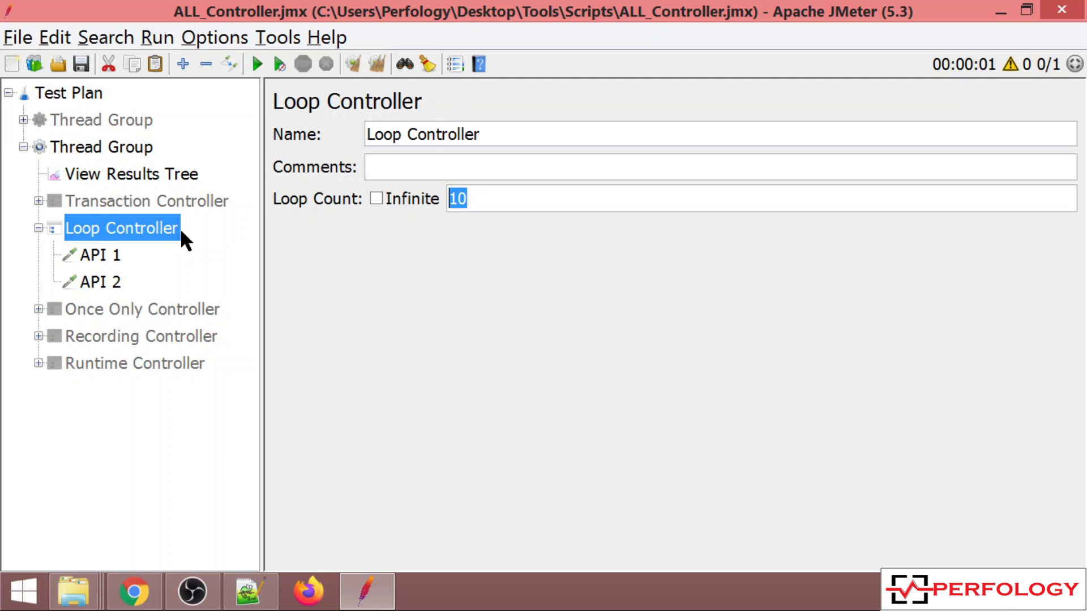
left_click(497, 197)
left_click_drag(502, 198, 439, 196)
Step: Disable the Loop Controller, and enable and expand the Once Only Controller in its place
left_click(38, 227)
key("ctrl+t")
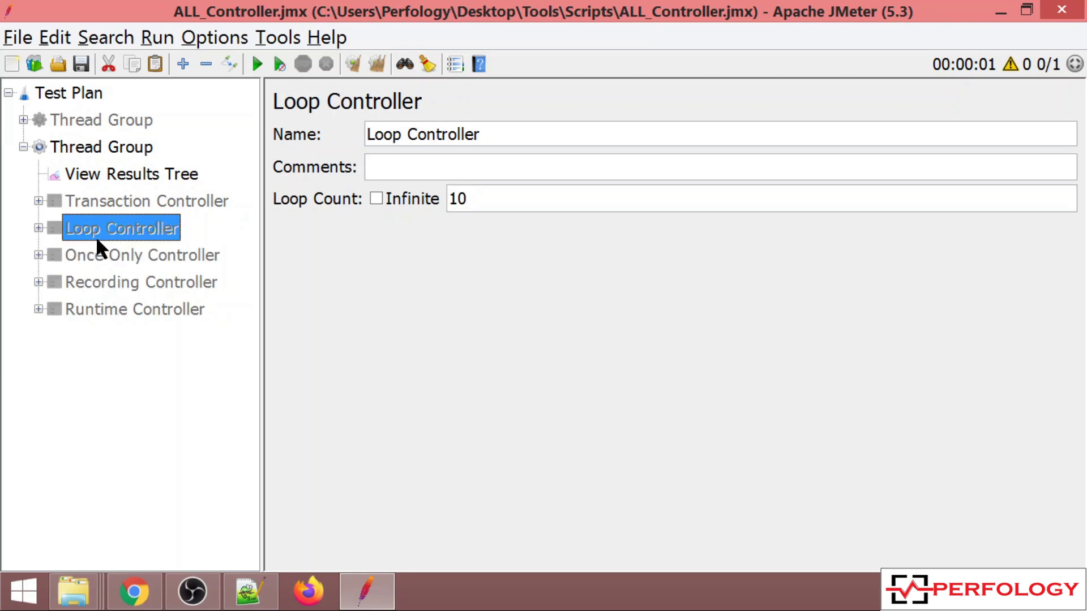
left_click(116, 258)
key("ctrl+t")
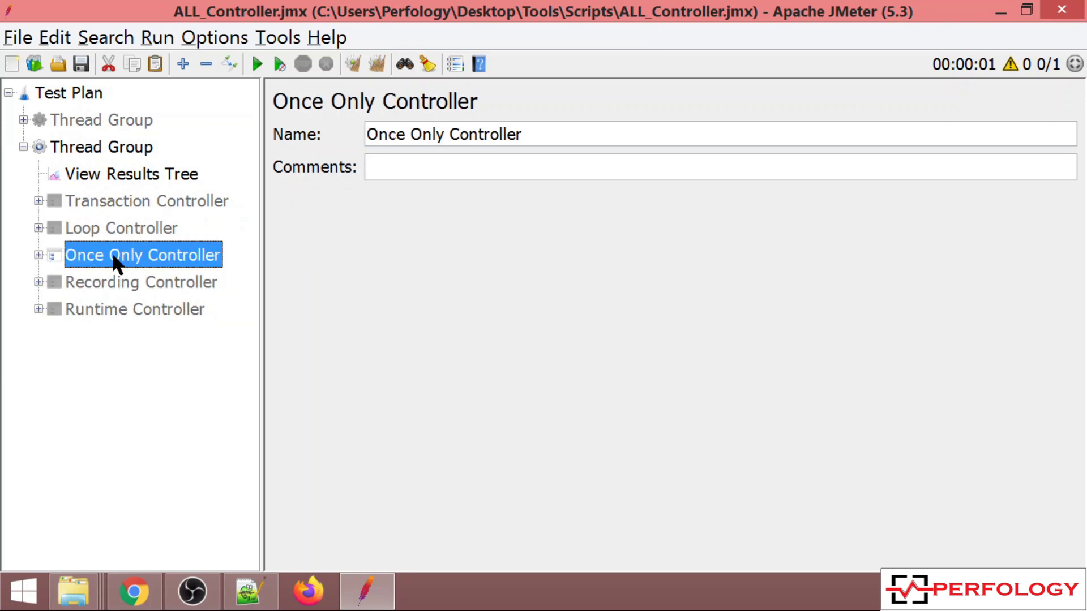
double_click(115, 260)
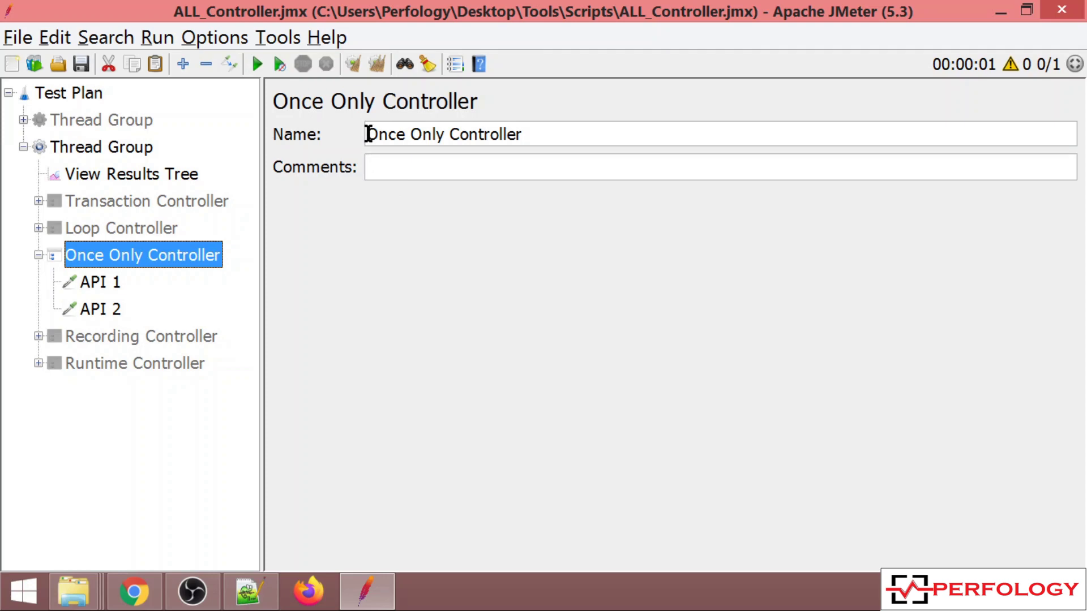
Step: Check the Once Only Controller's name and comments fields, and disable the collapsed controller
triple_click(521, 133)
left_click(402, 170)
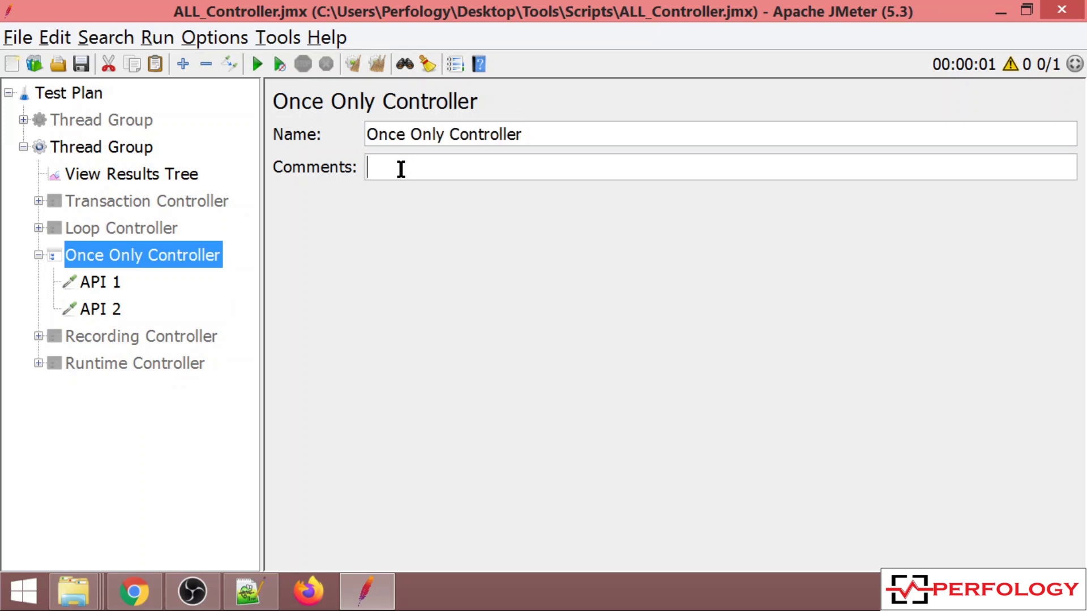
left_click(38, 256)
key("ctrl+t")
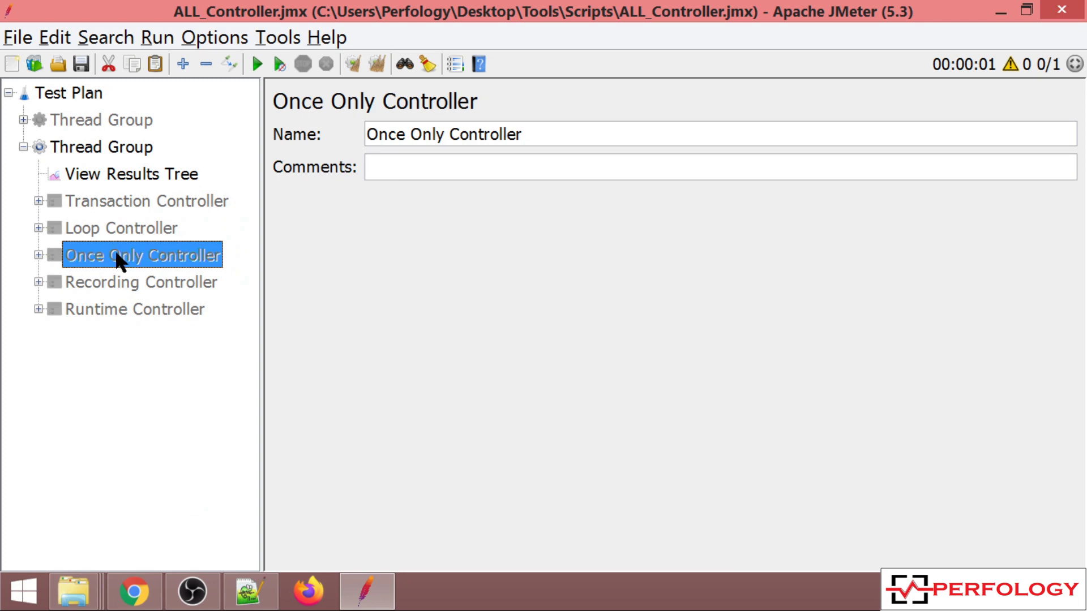
Step: Enable the Recording Controller to view its requests, and replace it with the enabled and expanded Runtime Controller
double_click(128, 281)
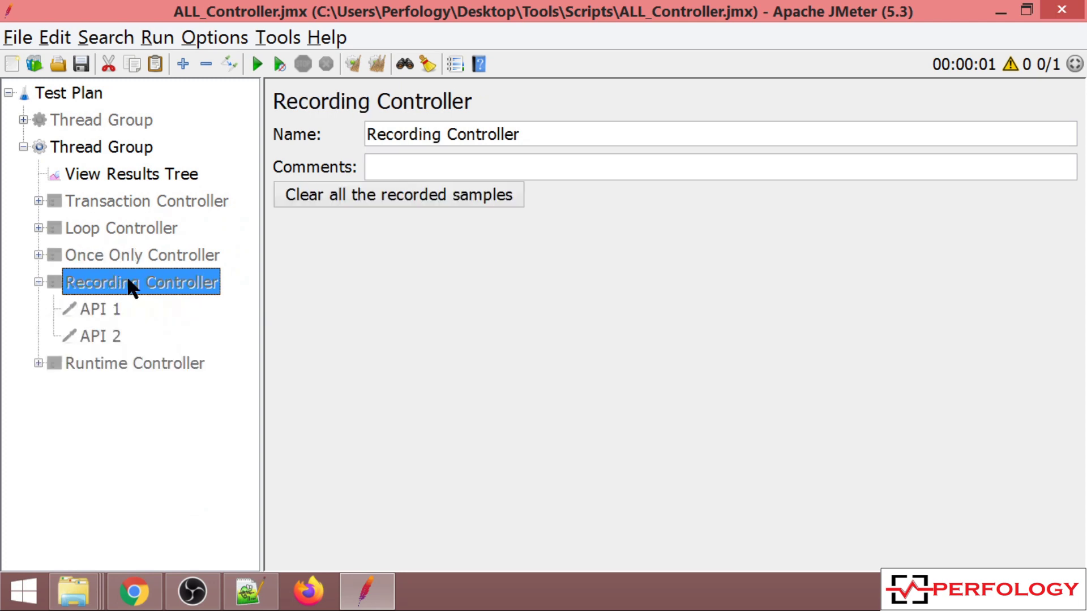
key("ctrl+t")
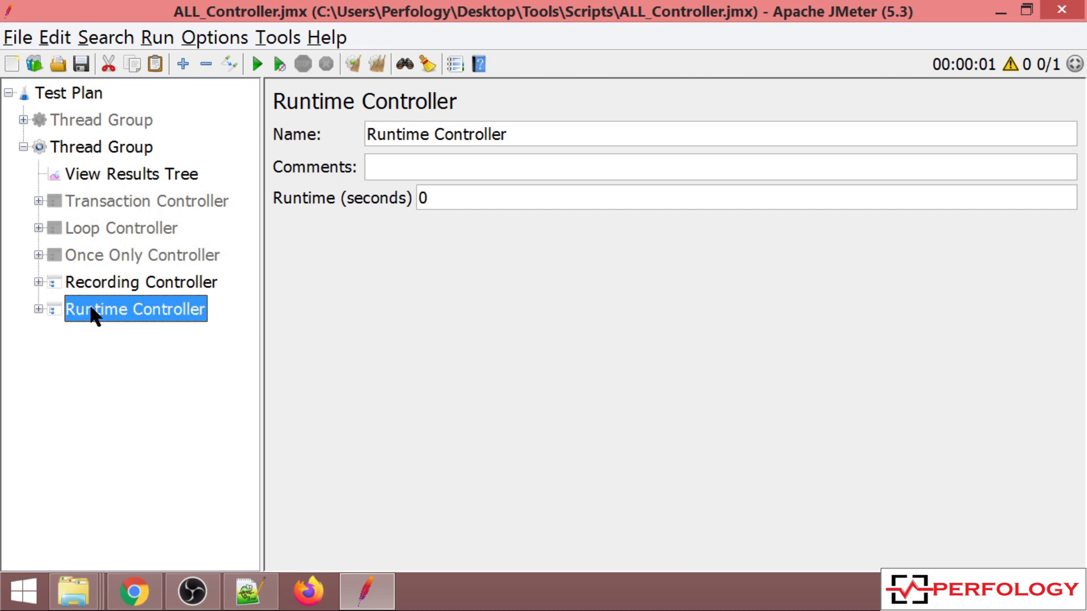
key("Up")
double_click(129, 320)
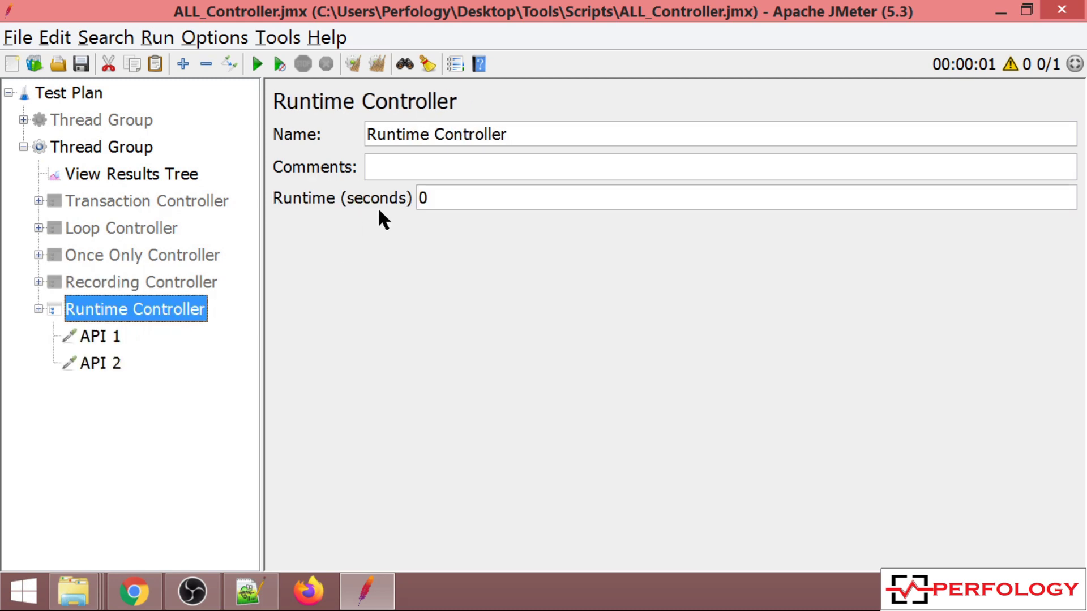
Step: Set the Runtime Controller's runtime to 10 seconds
left_click(441, 198)
left_click_drag(440, 198, 417, 202)
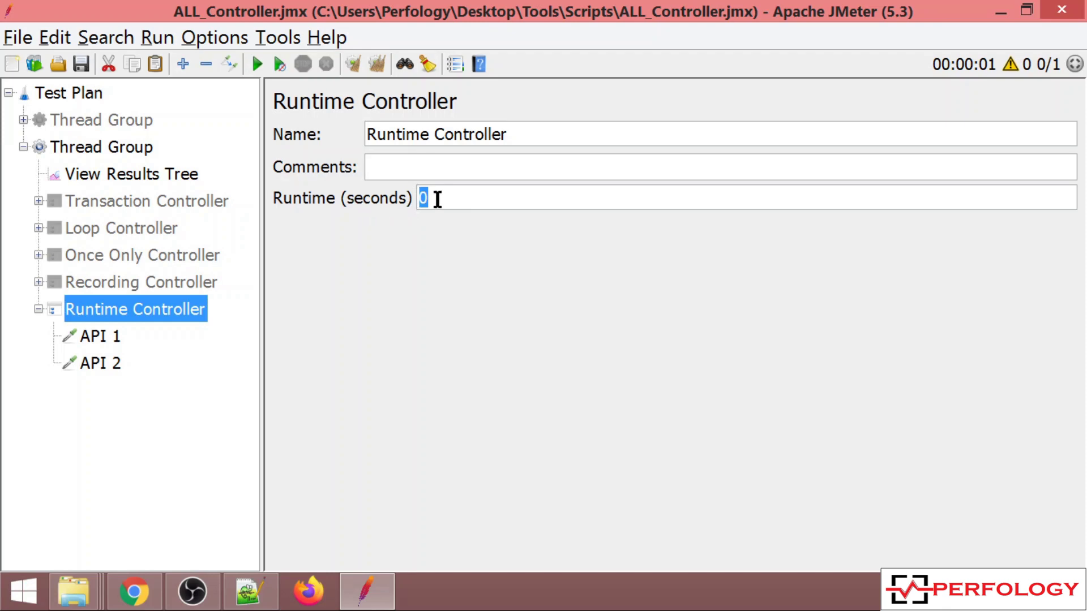
type("100")
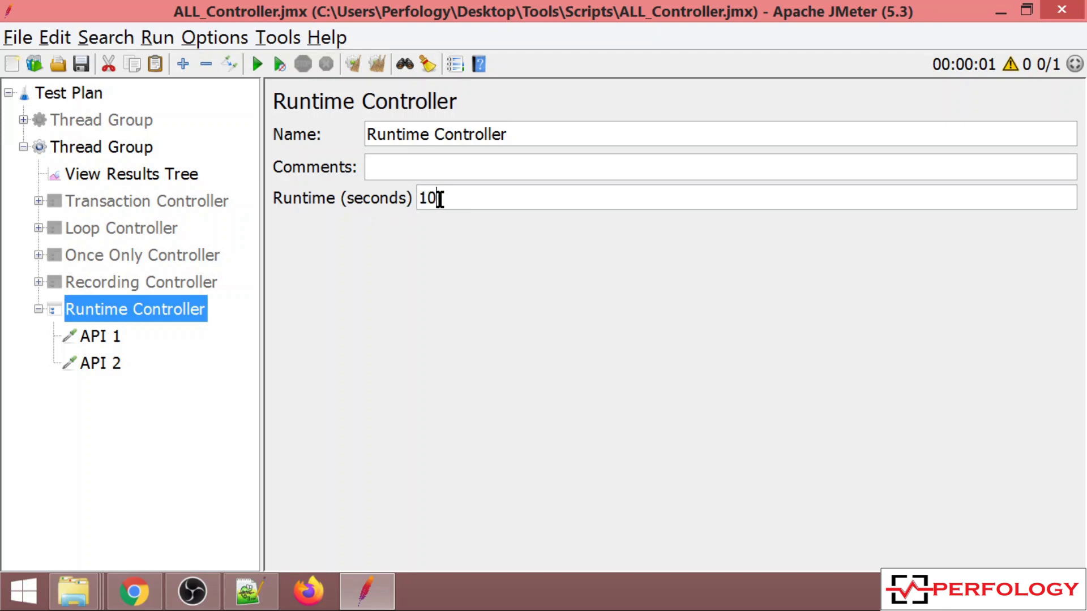